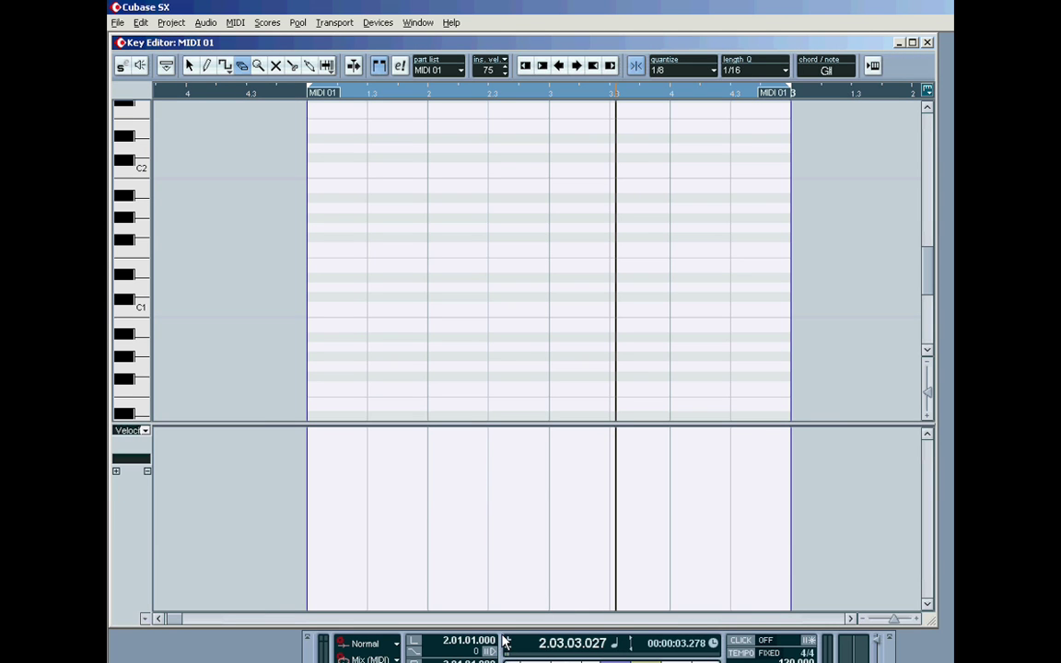
Reveal the Transport panel and draw a single E1 note near the part's start
{"action": "left_click_drag", "start_coordinate": [505, 641], "coordinate": [507, 662]}
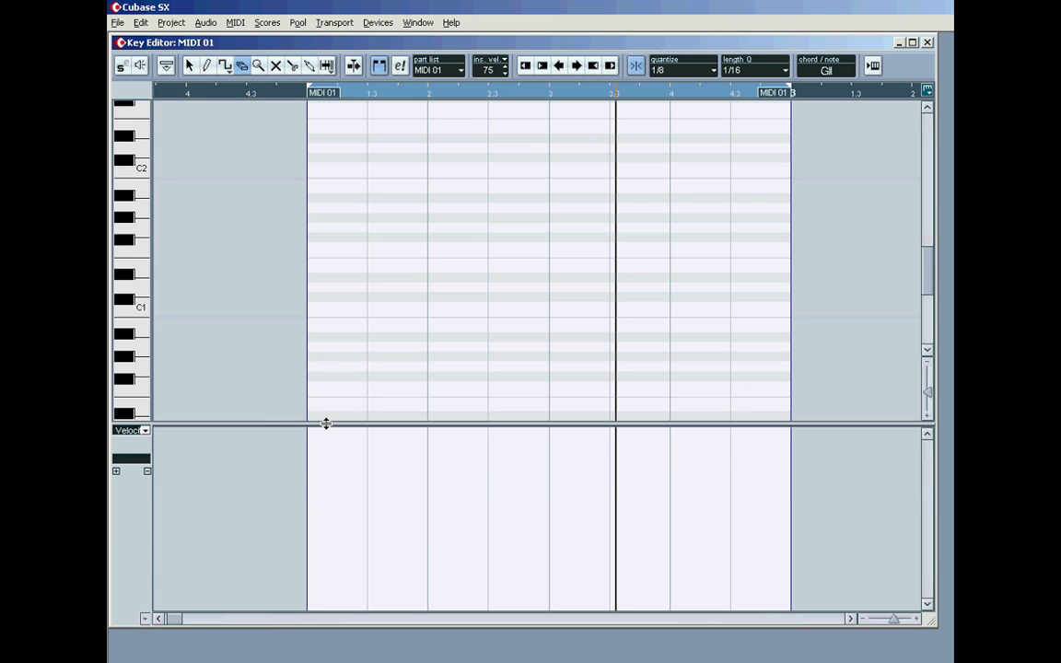
{"action": "mouse_move", "coordinate": [326, 423]}
{"action": "left_mouse_down"}
{"action": "mouse_move", "coordinate": [325, 485]}
{"action": "mouse_move", "coordinate": [329, 402]}
{"action": "mouse_move", "coordinate": [332, 464]}
{"action": "mouse_move", "coordinate": [335, 427]}
{"action": "left_mouse_up"}
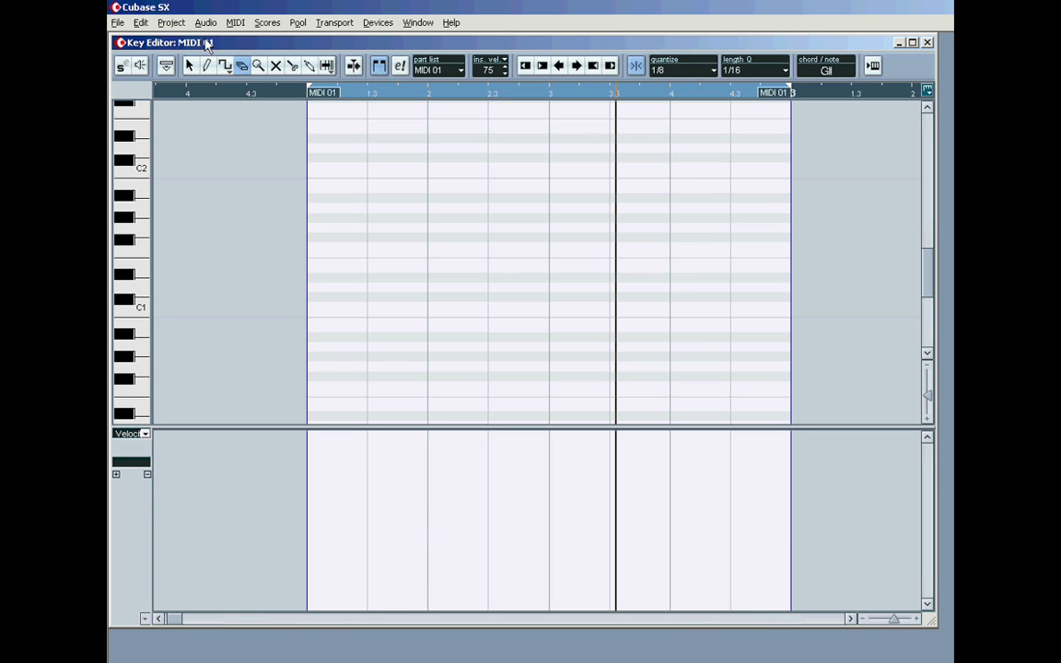
{"action": "left_click", "coordinate": [206, 66]}
{"action": "left_click", "coordinate": [415, 267]}
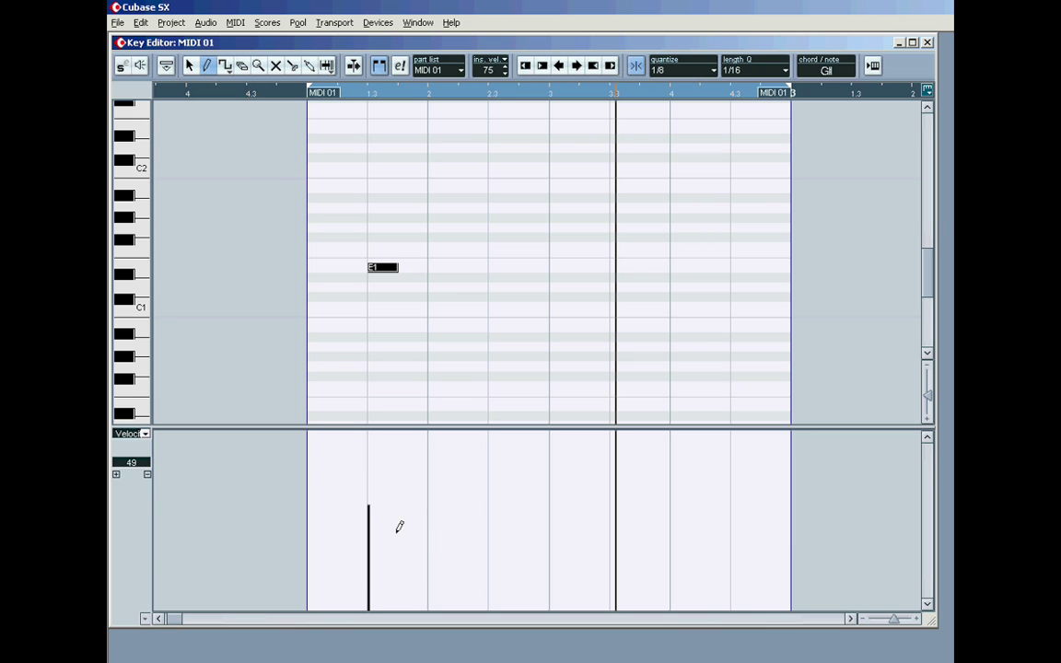
Adjust the E1 note's velocity and set the Line tool to Paint mode
{"action": "mouse_move", "coordinate": [373, 495]}
{"action": "left_mouse_down"}
{"action": "mouse_move", "coordinate": [374, 449]}
{"action": "mouse_move", "coordinate": [375, 511]}
{"action": "left_mouse_up"}
{"action": "left_click", "coordinate": [224, 65]}
{"action": "left_click", "coordinate": [242, 151]}
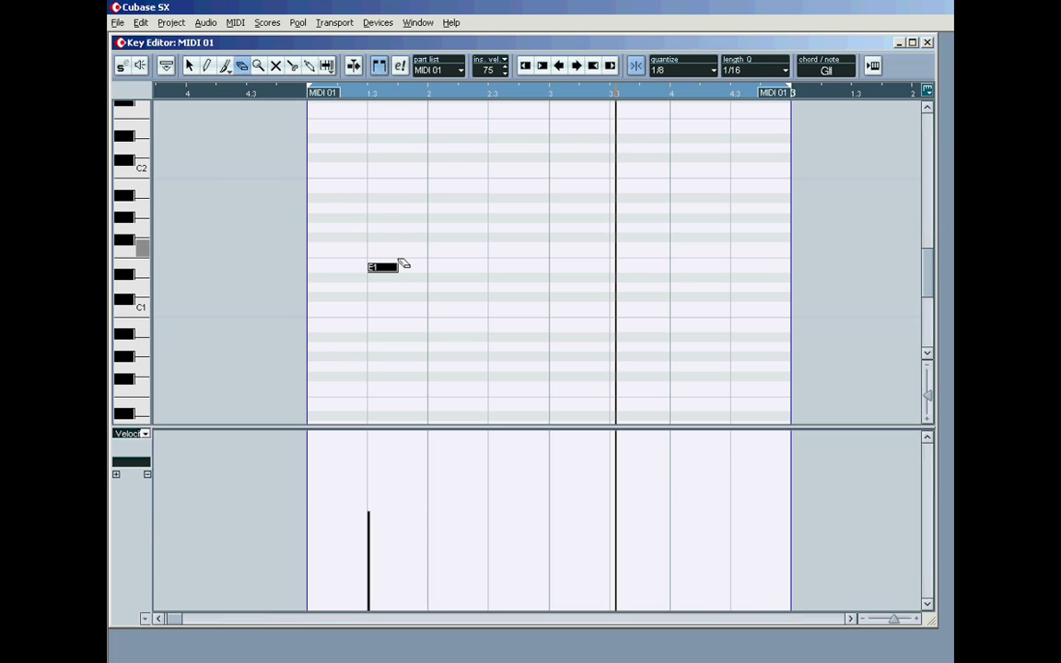
Delete the note, set Quantize 1/16 and Length Q 1/32, and paint E1 notes across the part
{"action": "left_click", "coordinate": [394, 268]}
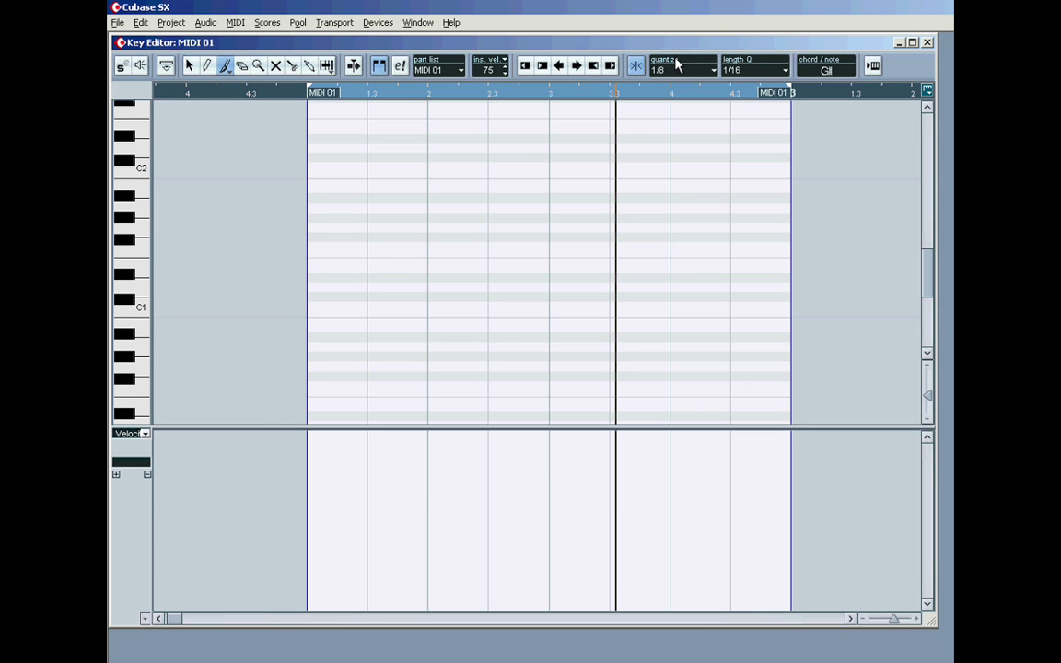
{"action": "left_click", "coordinate": [712, 73]}
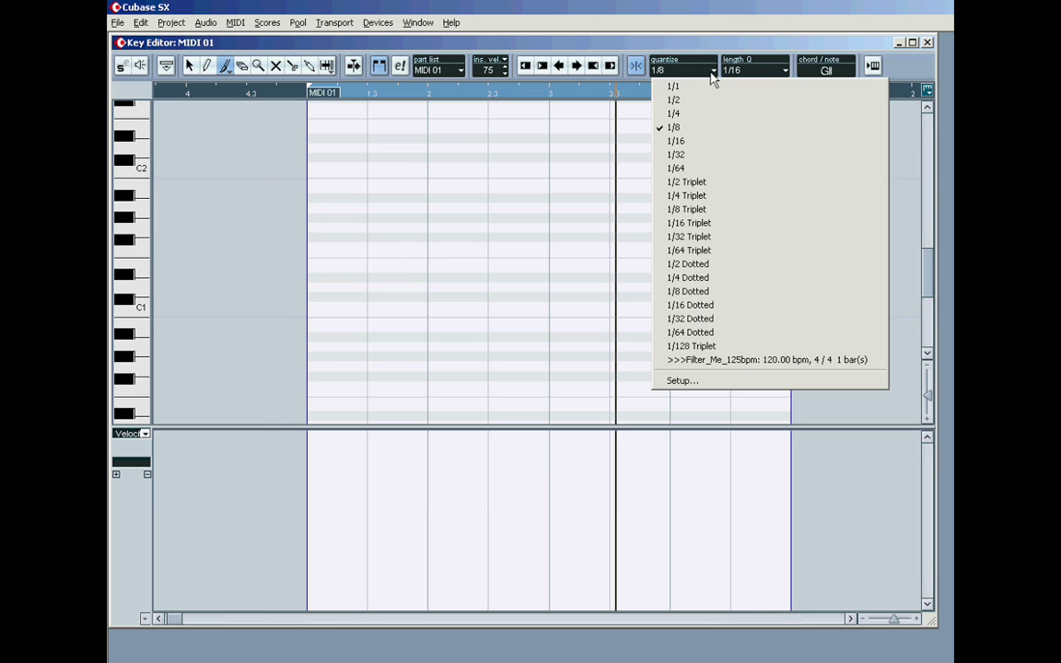
{"action": "left_click", "coordinate": [698, 141]}
{"action": "left_click", "coordinate": [783, 73]}
{"action": "left_click", "coordinate": [760, 169]}
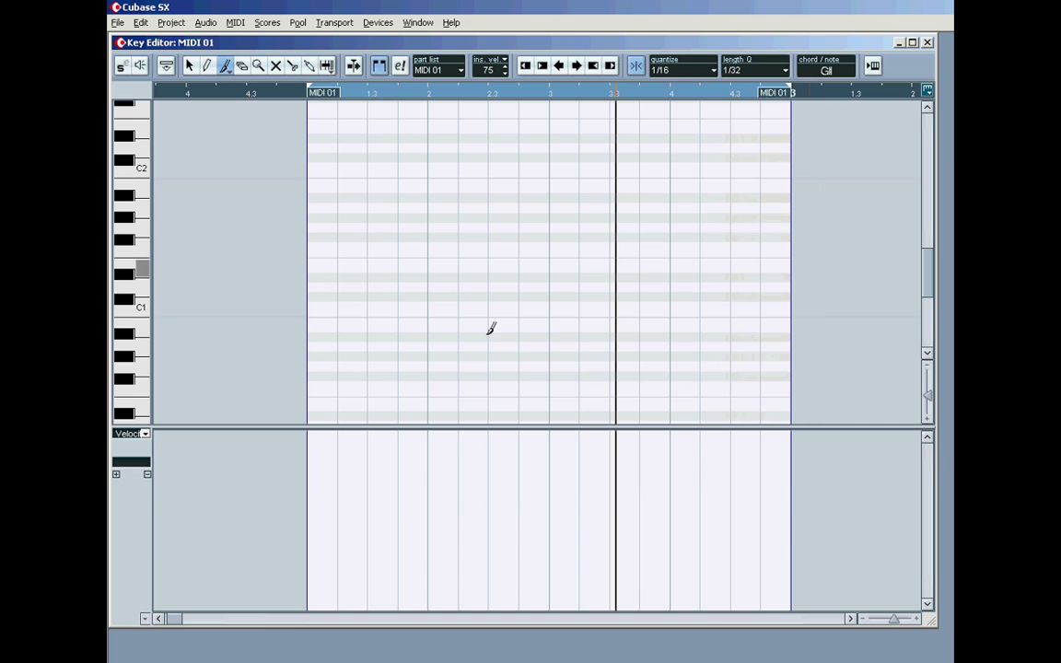
{"action": "left_click_drag", "start_coordinate": [316, 266], "coordinate": [770, 261]}
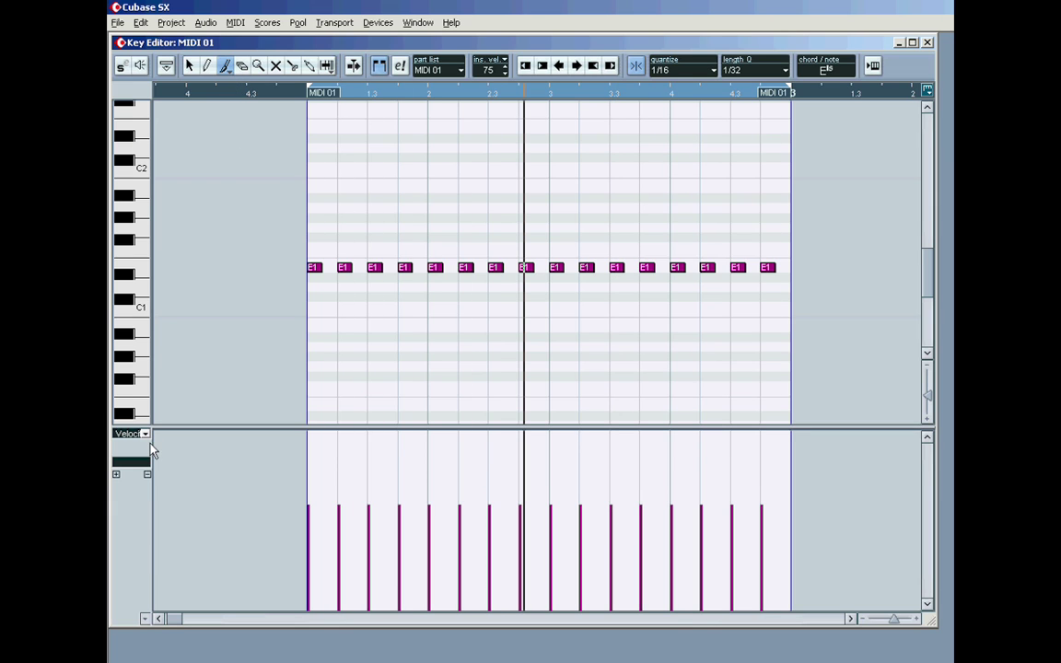
Draw a falling velocity ramp with the Line tool in Line mode and play it back
{"action": "left_click", "coordinate": [226, 66]}
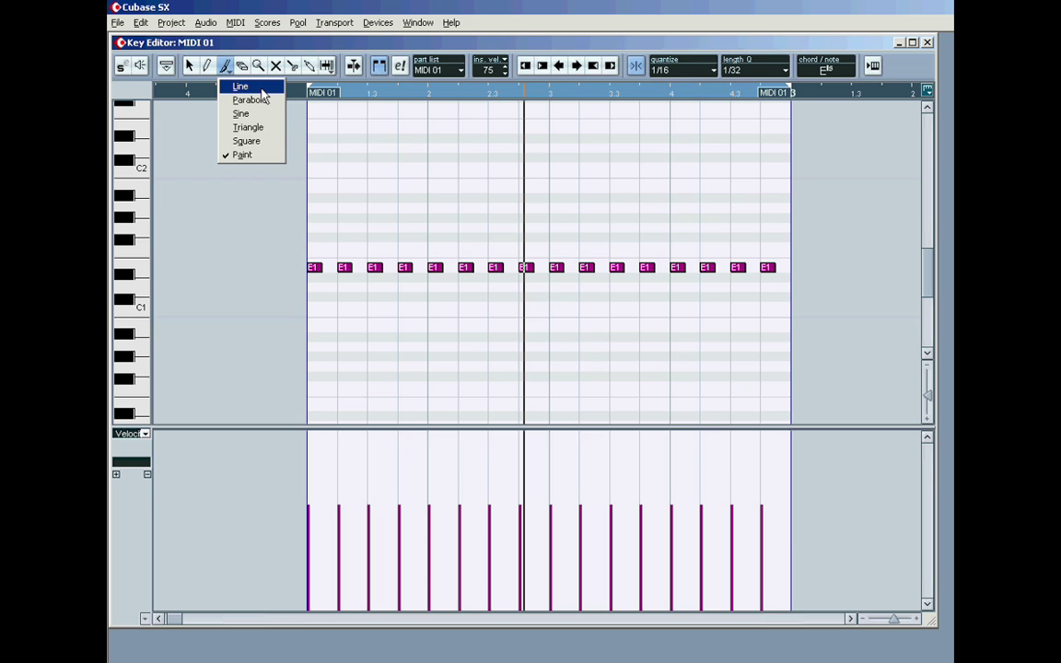
{"action": "left_click", "coordinate": [262, 89]}
{"action": "left_click_drag", "start_coordinate": [307, 451], "coordinate": [774, 561]}
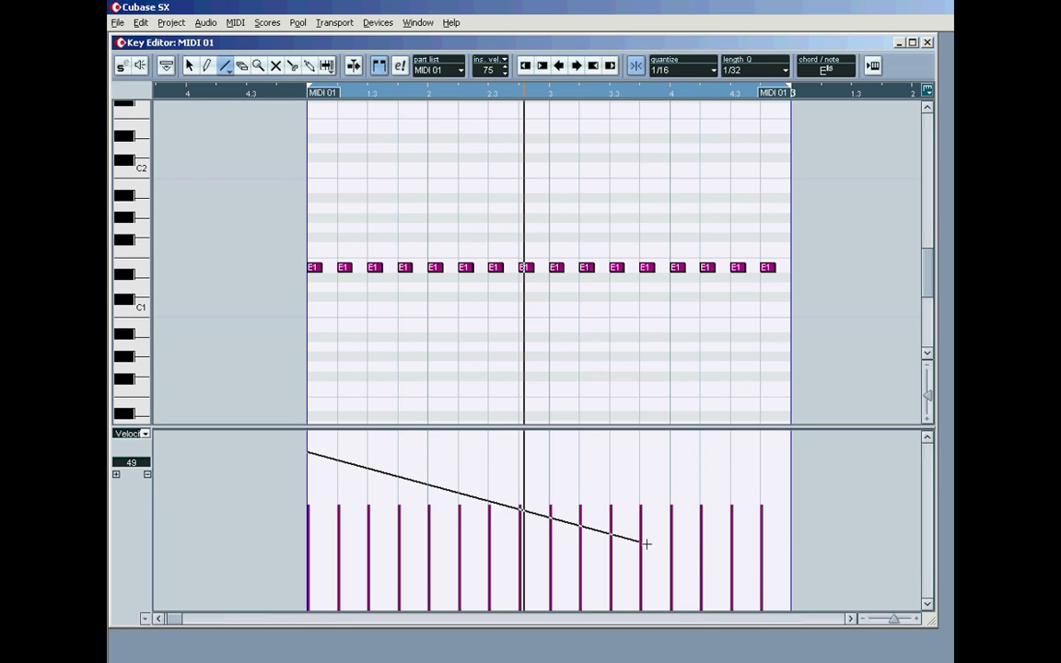
{"action": "key", "text": "space"}
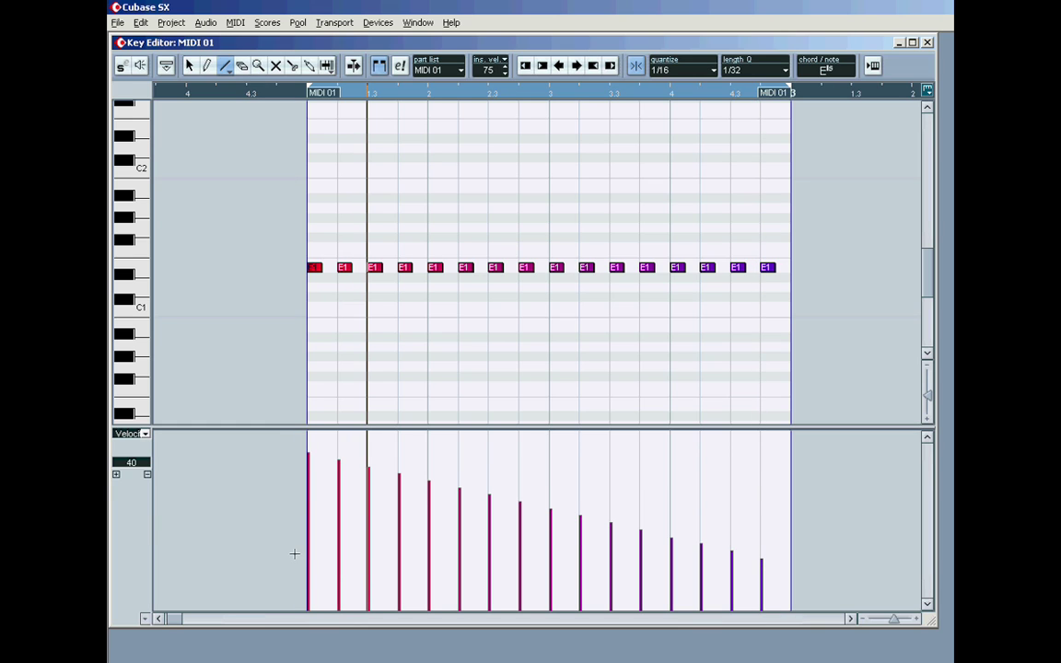
Redraw the velocities as a rising ramp, then flatten them to one level
{"action": "left_click_drag", "start_coordinate": [276, 557], "coordinate": [781, 450]}
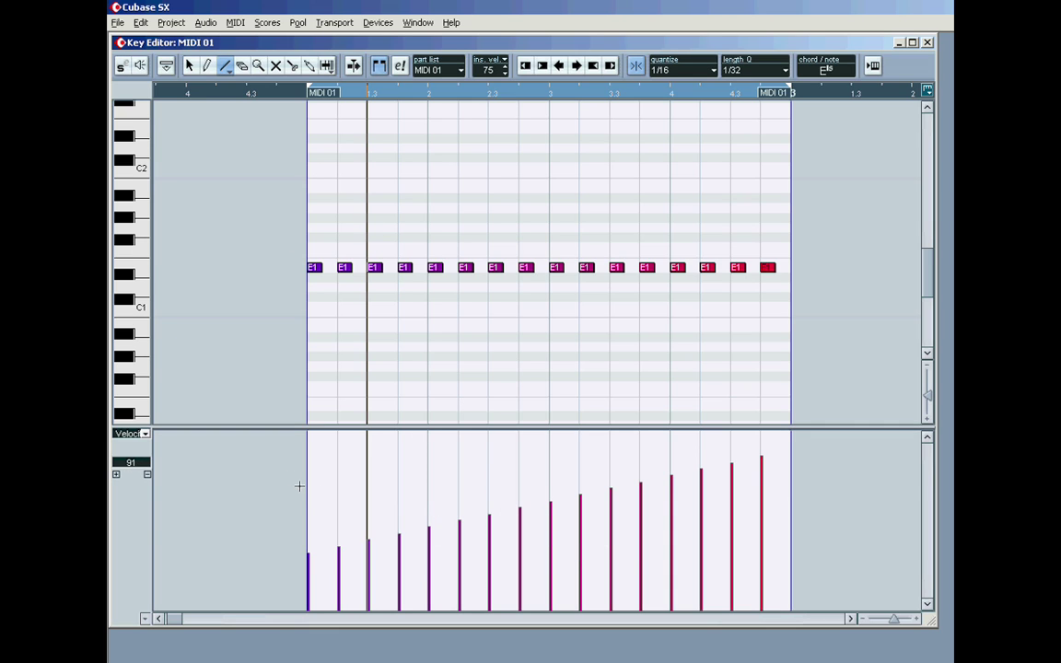
{"action": "left_click_drag", "start_coordinate": [303, 486], "coordinate": [808, 487]}
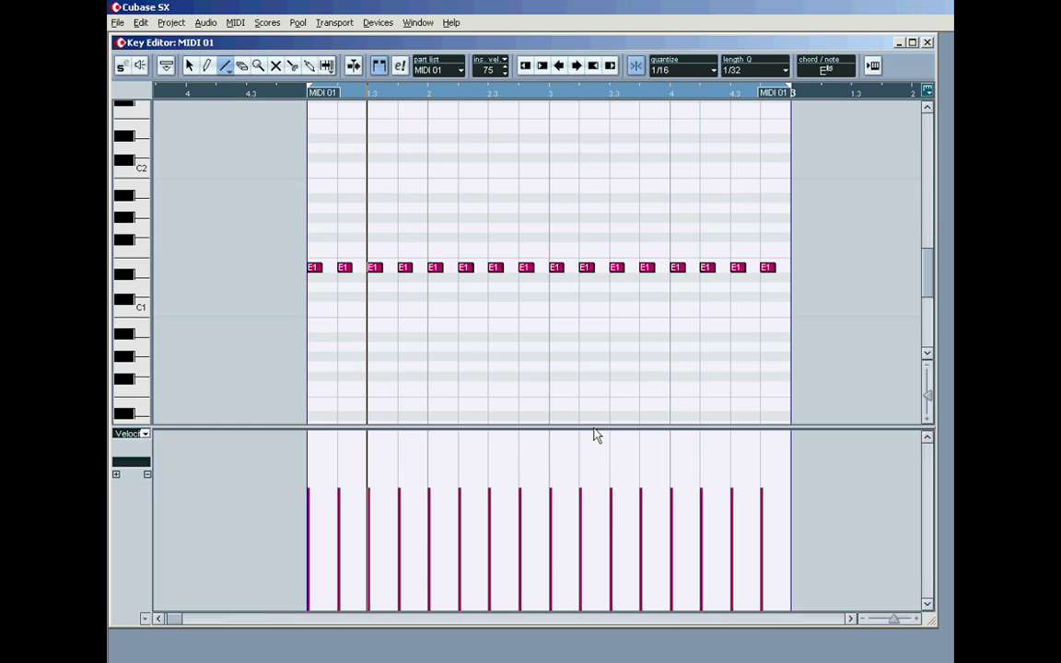
Enlarge the velocity lane and, in Controllers Menu Setup, move Main Volume and Brightness to Hidden
{"action": "left_click_drag", "start_coordinate": [593, 425], "coordinate": [583, 400]}
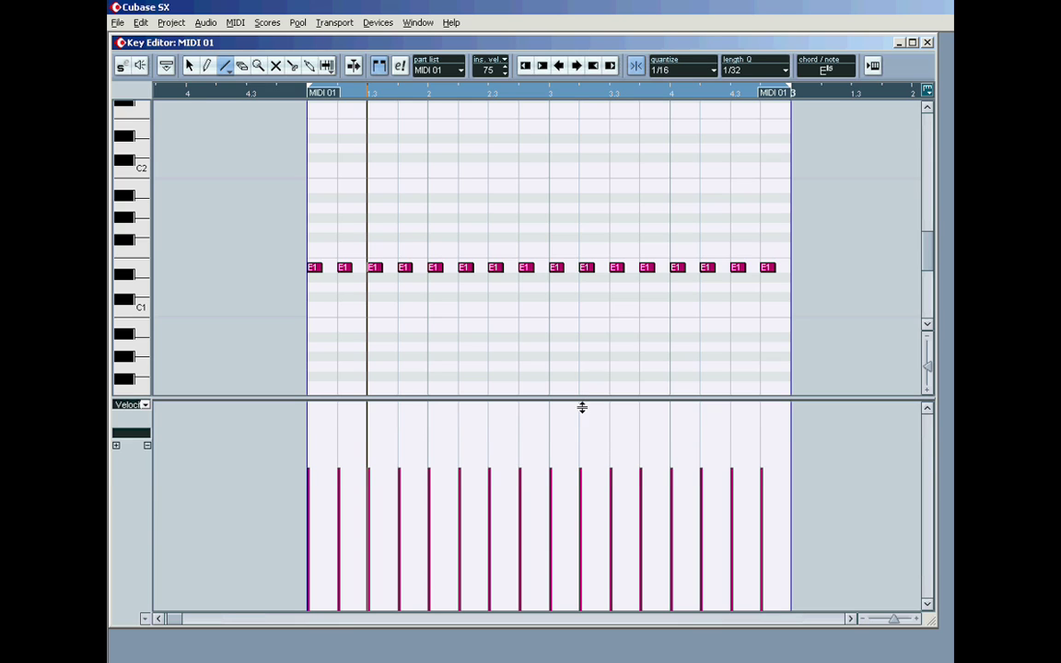
{"action": "left_click", "coordinate": [145, 406]}
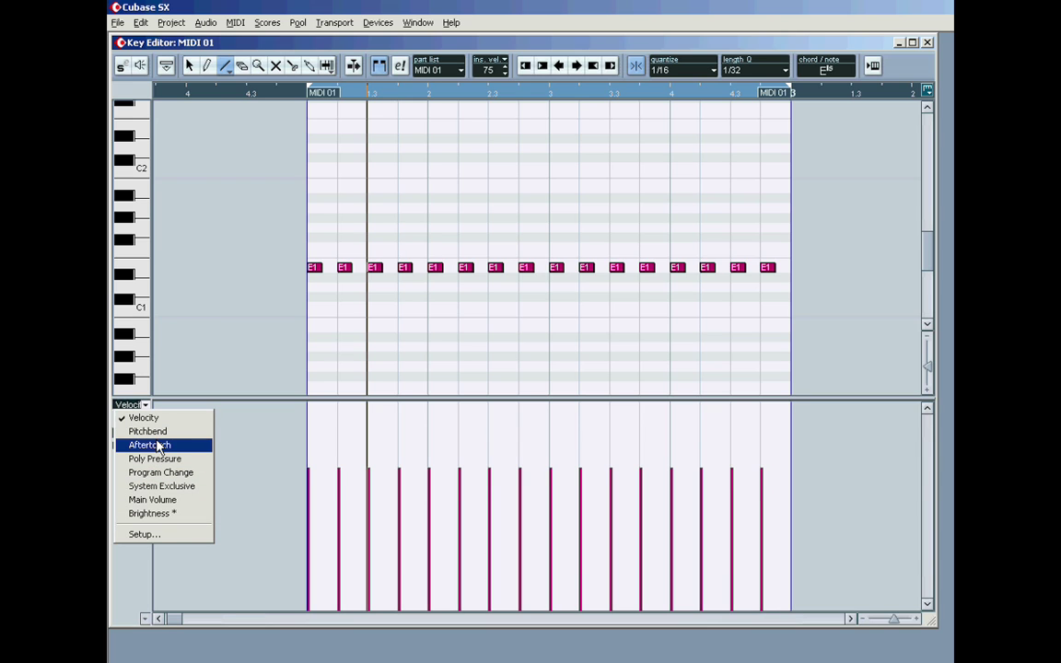
{"action": "left_click", "coordinate": [158, 534]}
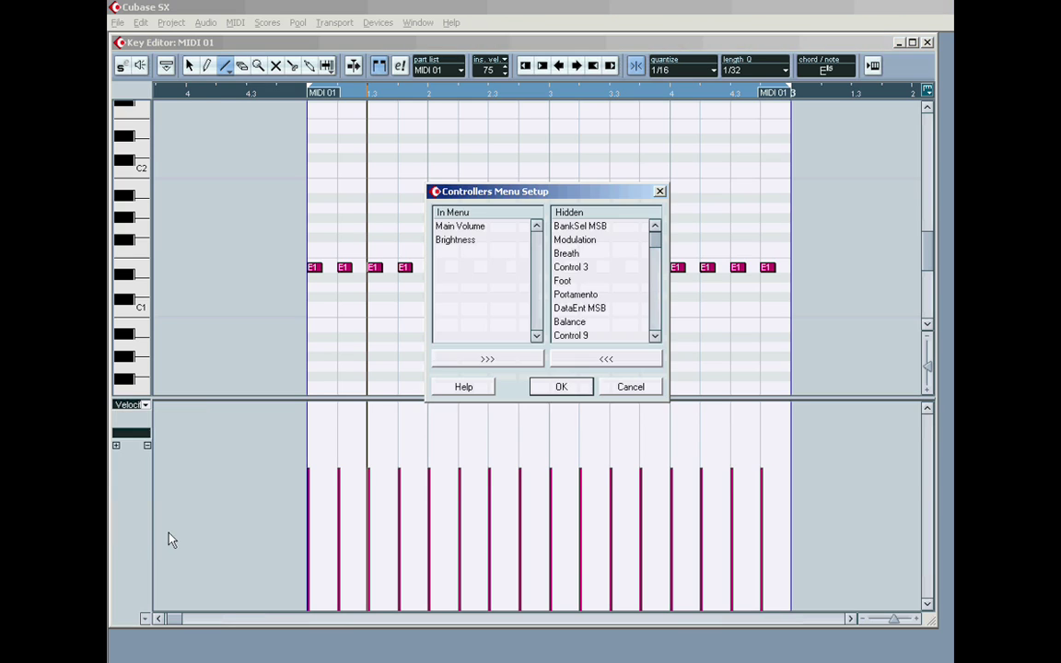
{"action": "left_click", "coordinate": [461, 226]}
{"action": "left_click", "coordinate": [498, 359]}
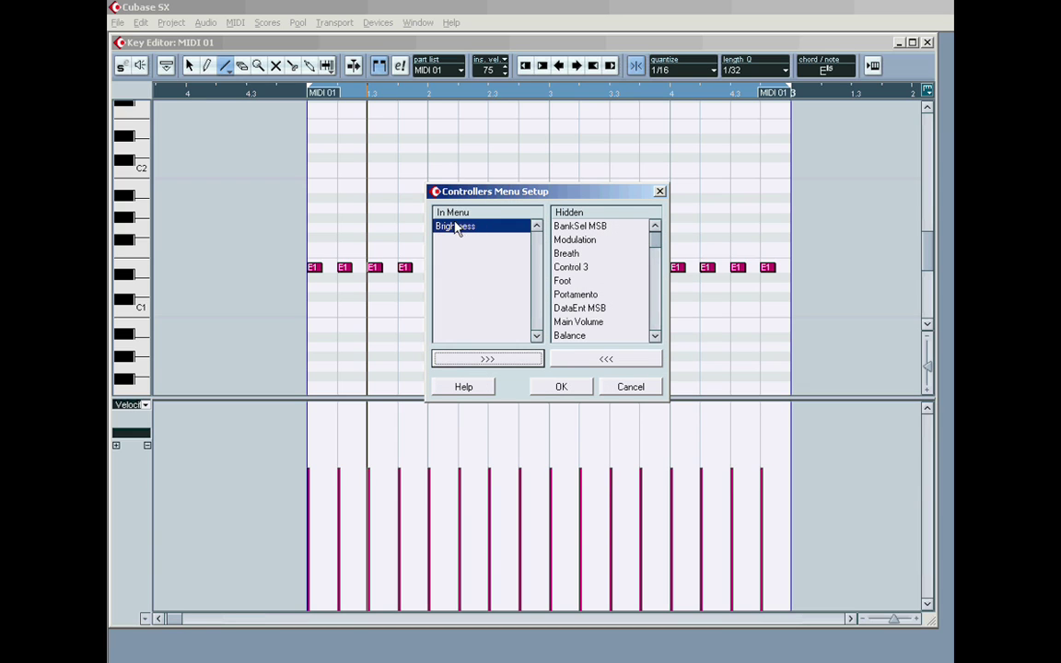
{"action": "left_click", "coordinate": [515, 366]}
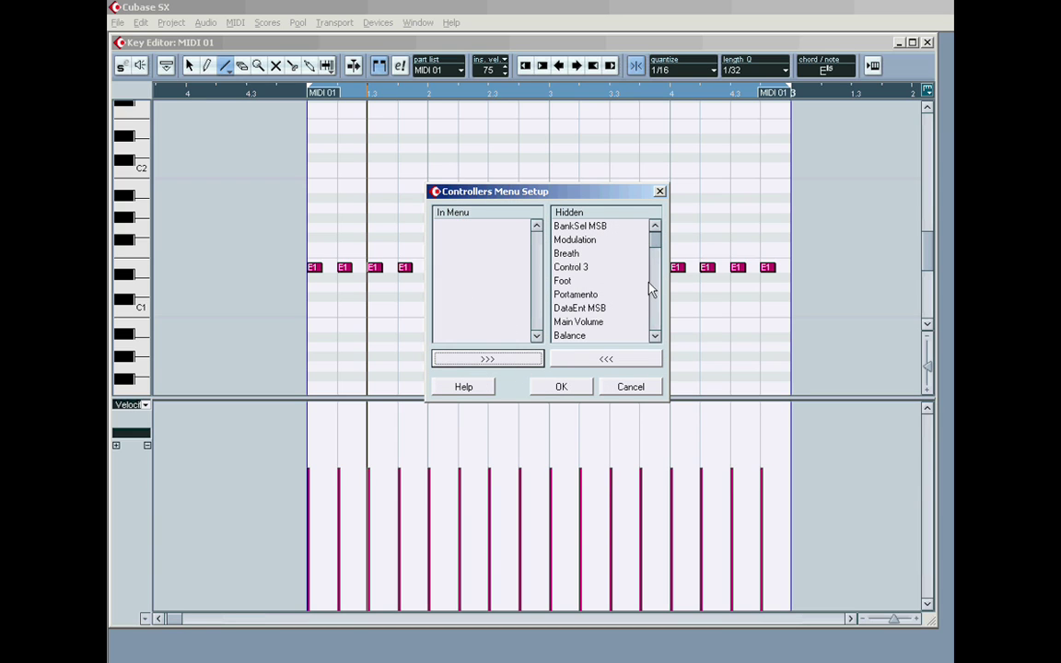
Find Brightness in the Hidden list and move it back into the menu
{"action": "left_click_drag", "start_coordinate": [656, 237], "coordinate": [657, 297]}
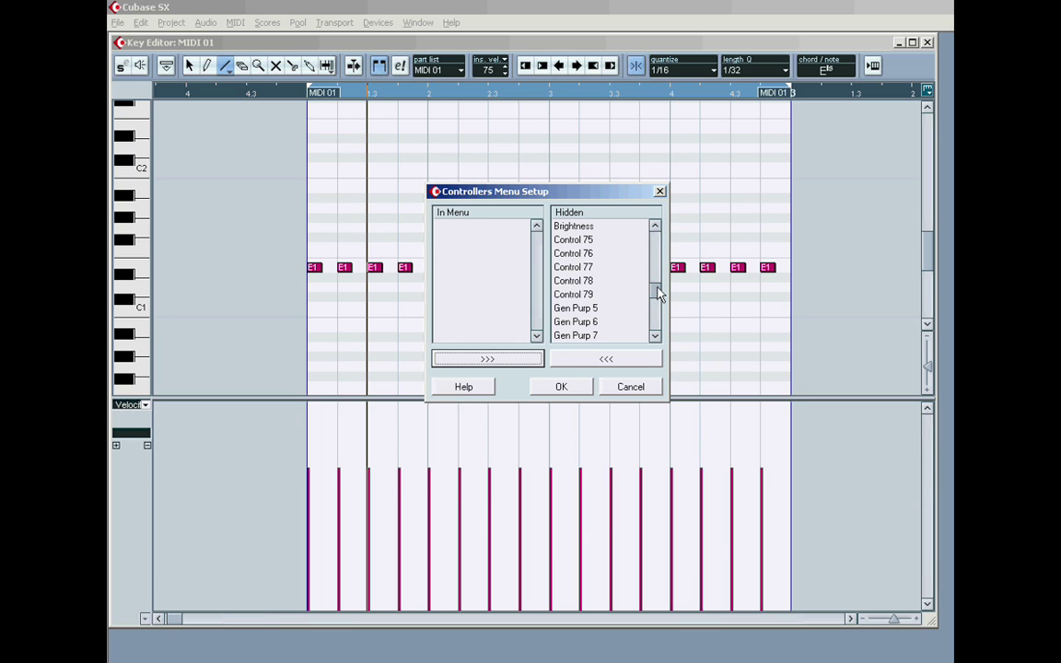
{"action": "left_click", "coordinate": [656, 228]}
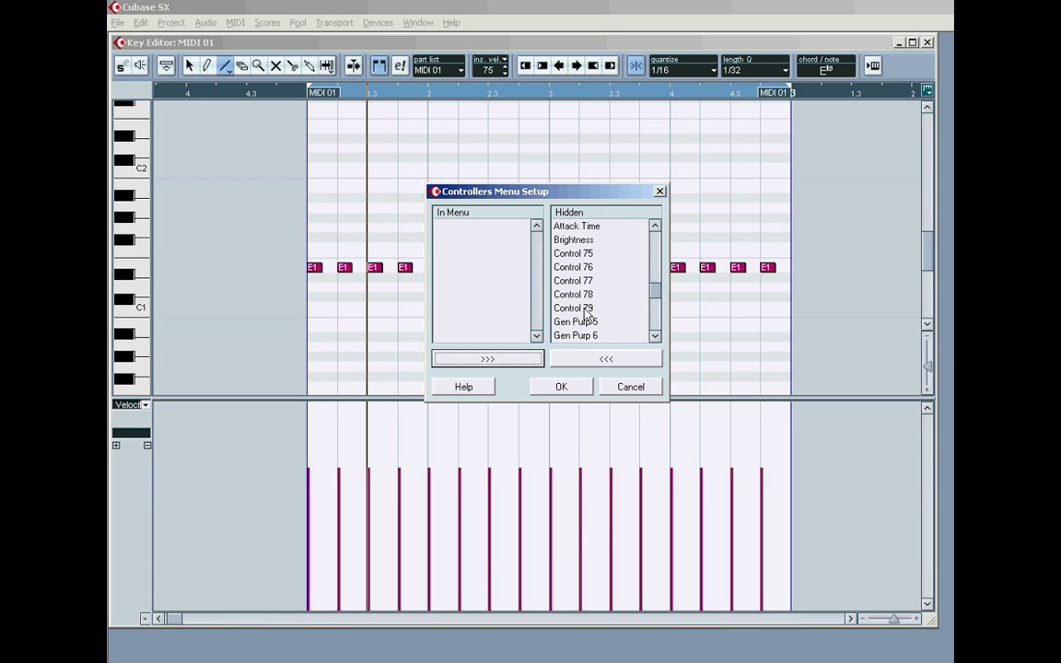
{"action": "left_click_drag", "start_coordinate": [586, 310], "coordinate": [584, 250]}
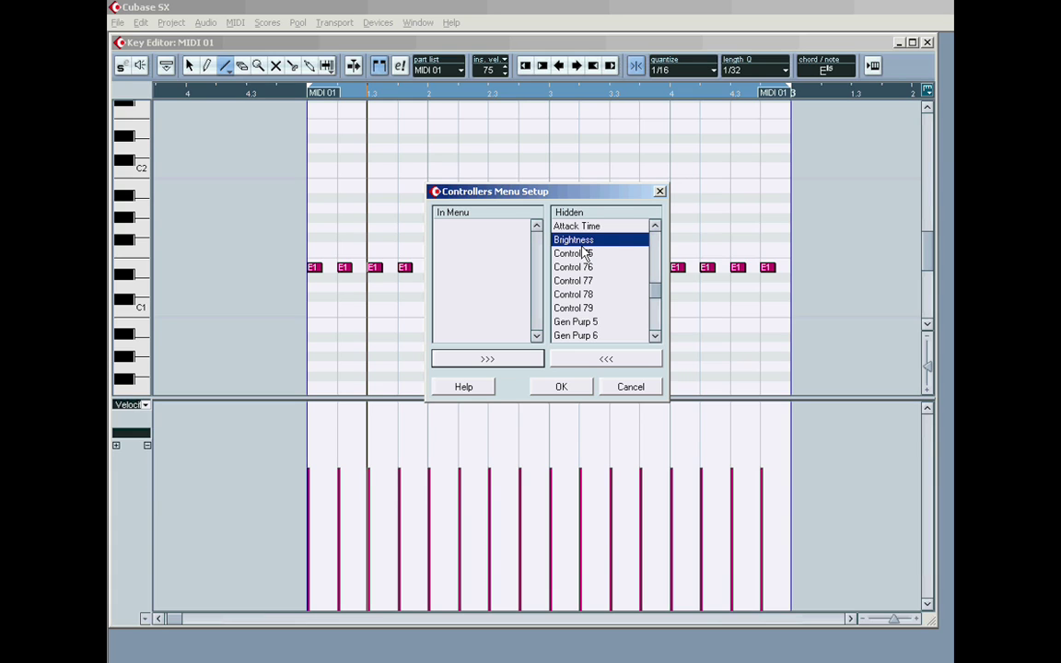
{"action": "left_click", "coordinate": [607, 360]}
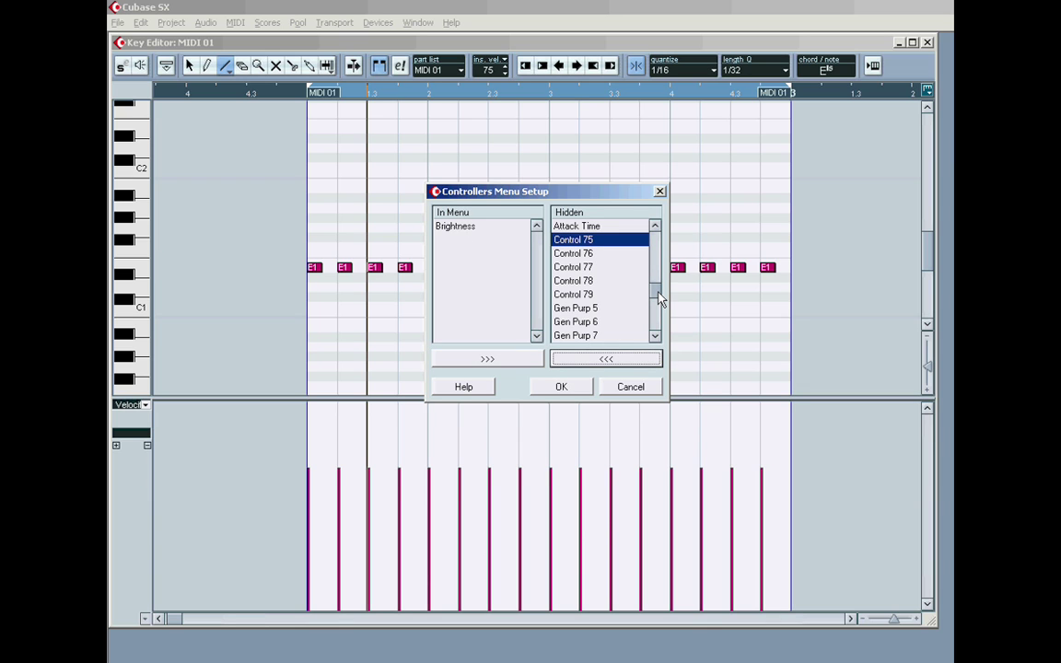
Scroll to Main Volume in the Hidden list, add it to the menu, and confirm
{"action": "mouse_move", "coordinate": [658, 297]}
{"action": "left_mouse_down"}
{"action": "mouse_move", "coordinate": [659, 262]}
{"action": "mouse_move", "coordinate": [659, 274]}
{"action": "left_mouse_up"}
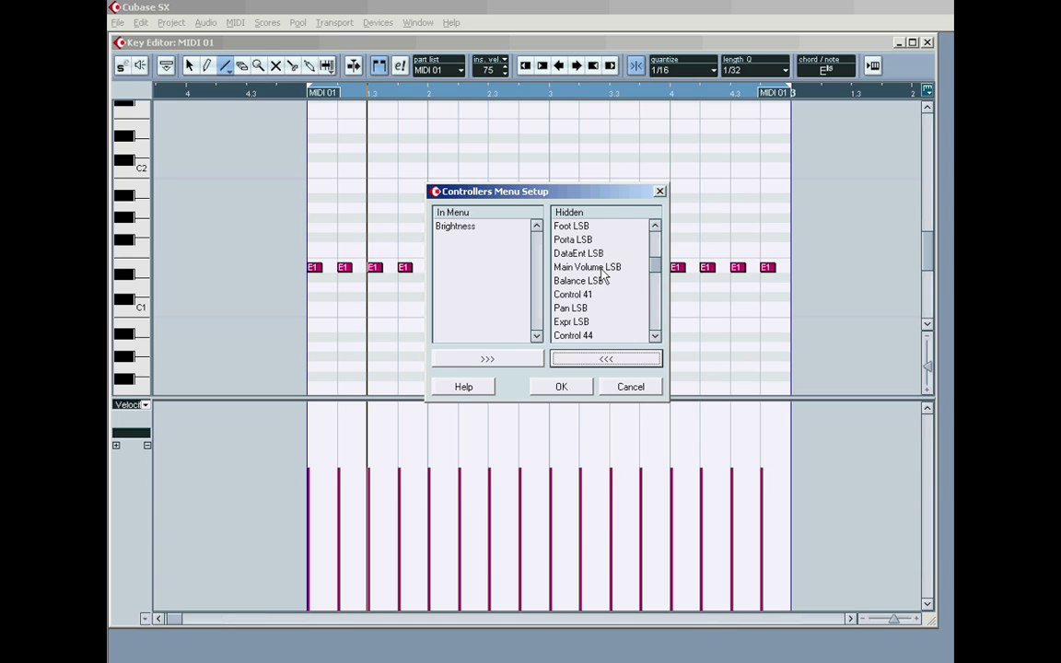
{"action": "left_click", "coordinate": [655, 226]}
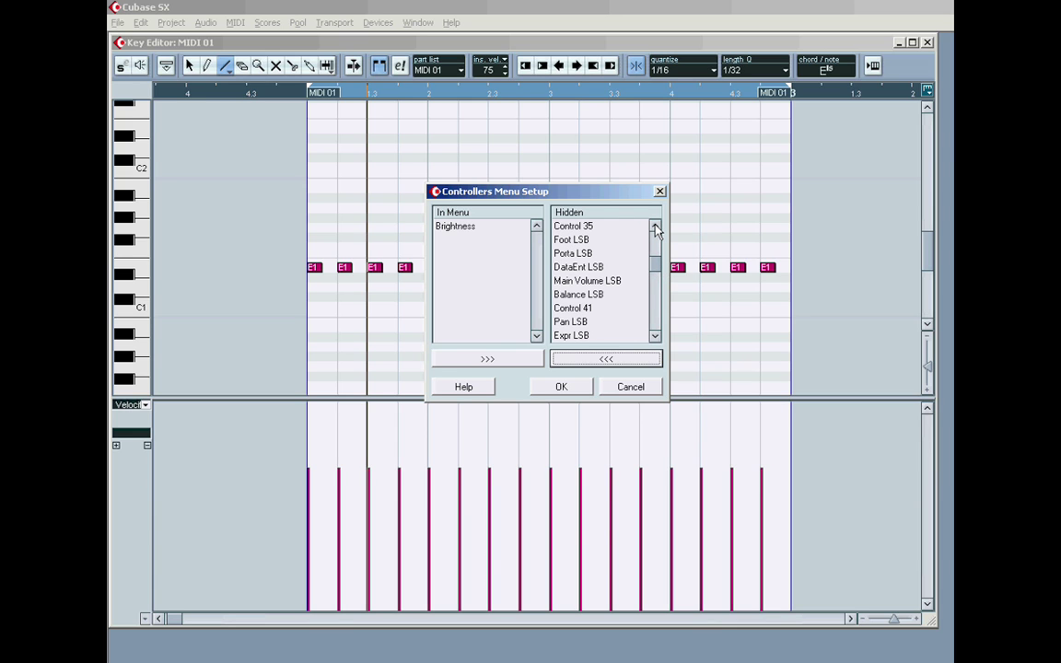
{"action": "left_click", "coordinate": [656, 227]}
{"action": "left_click", "coordinate": [656, 227]}
{"action": "left_click", "coordinate": [656, 227]}
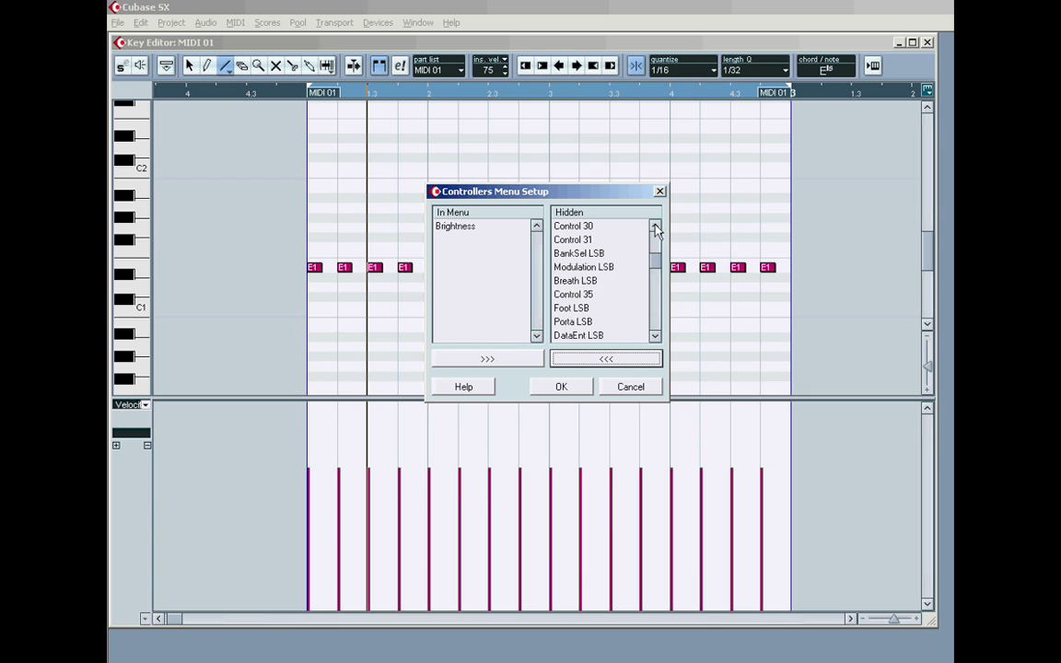
{"action": "left_click", "coordinate": [655, 226]}
{"action": "left_click", "coordinate": [656, 227]}
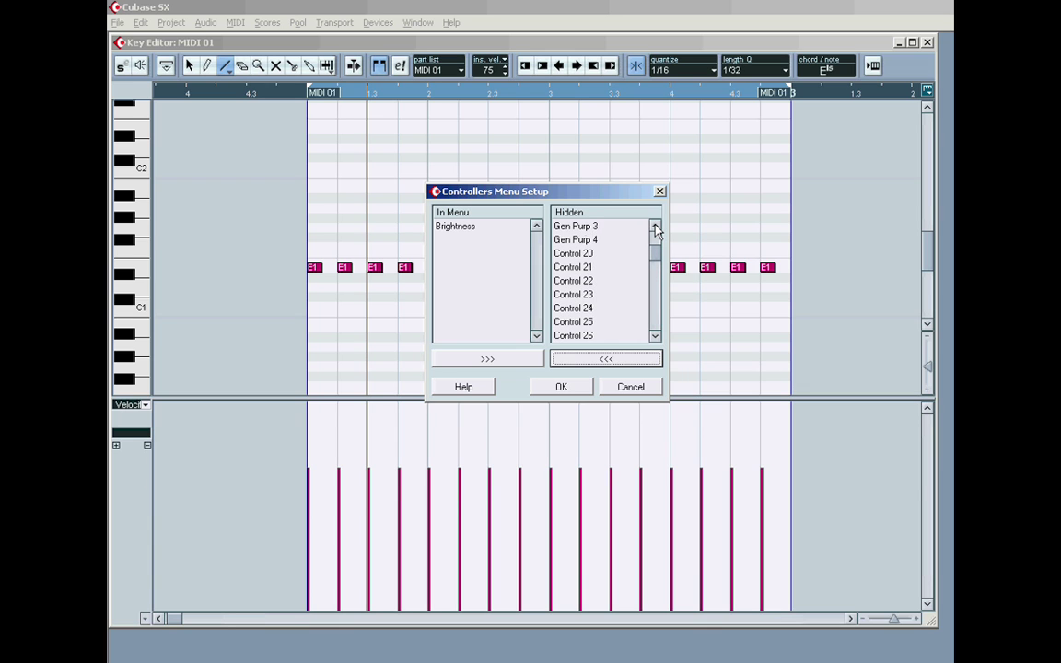
{"action": "left_click", "coordinate": [656, 226]}
{"action": "left_click", "coordinate": [656, 226]}
{"action": "left_click", "coordinate": [656, 226]}
{"action": "left_click", "coordinate": [656, 227]}
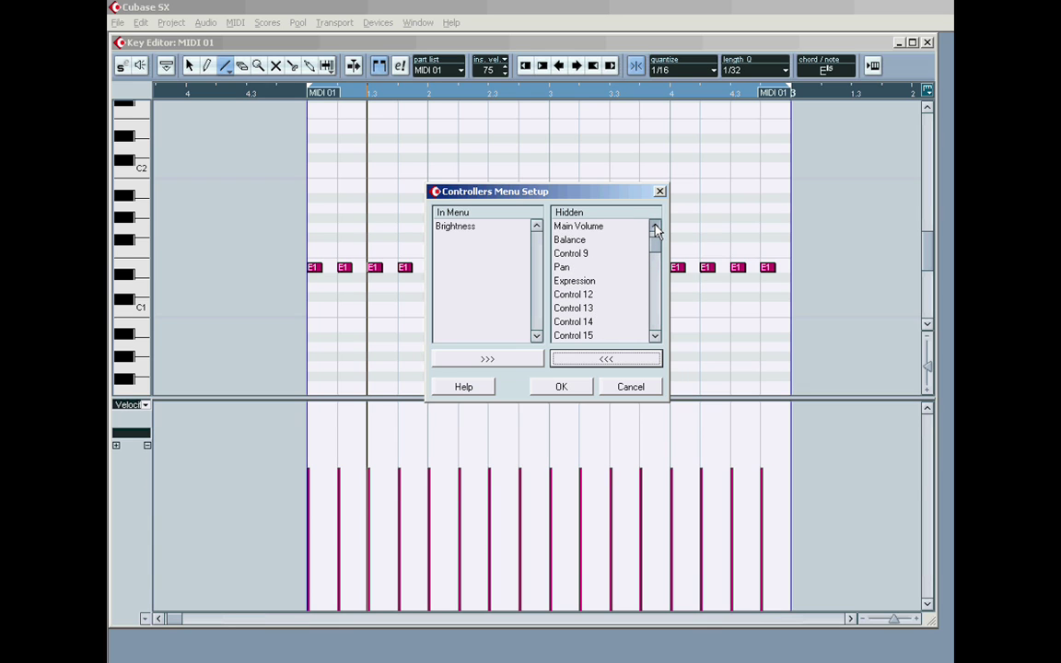
{"action": "left_click", "coordinate": [589, 239]}
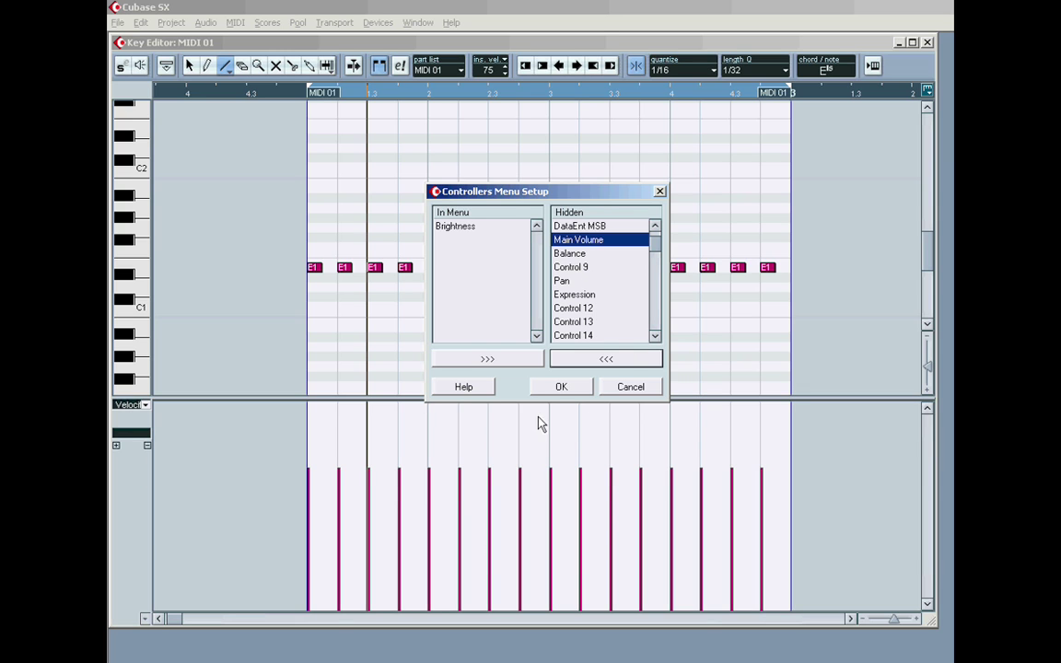
{"action": "left_click", "coordinate": [624, 361]}
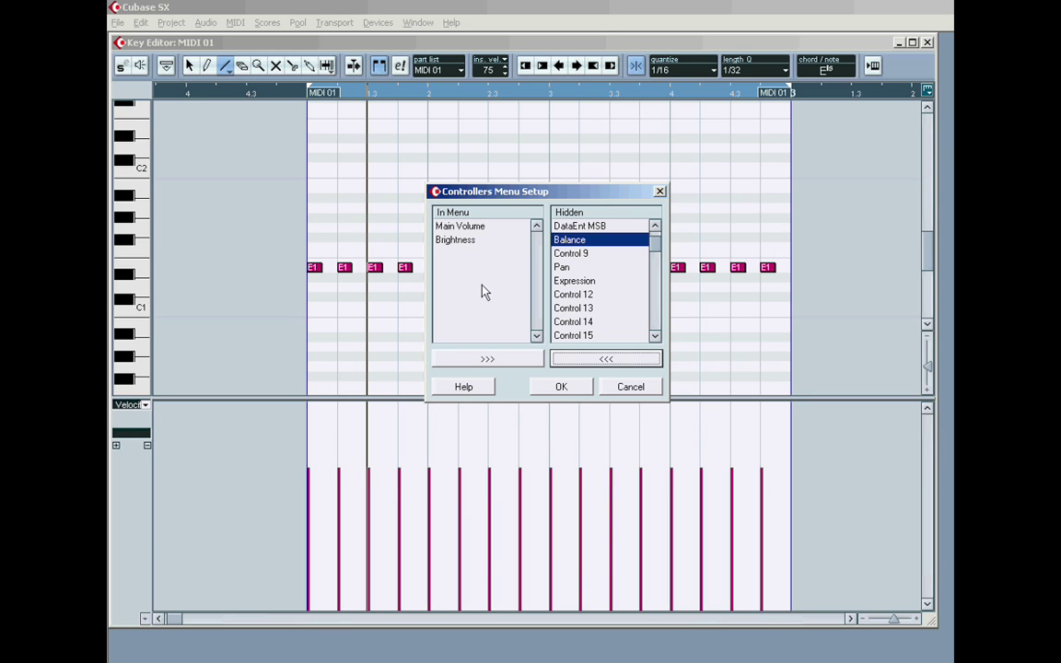
{"action": "left_click", "coordinate": [579, 388]}
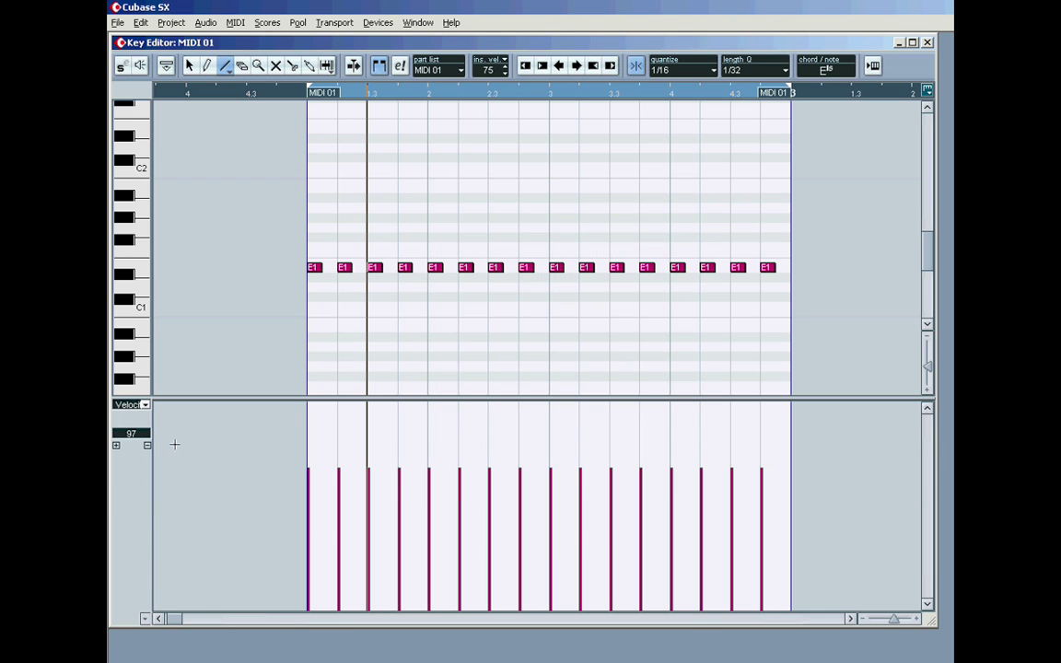
Switch the controller lane from Velocity to Brightness
{"action": "left_click", "coordinate": [145, 406]}
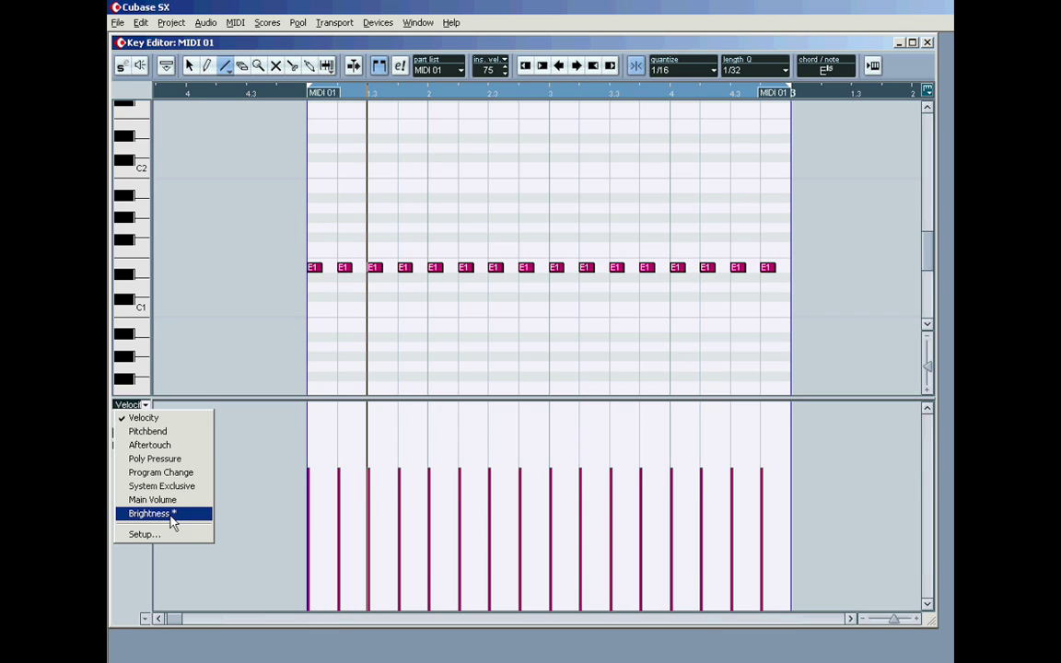
{"action": "left_click", "coordinate": [171, 513]}
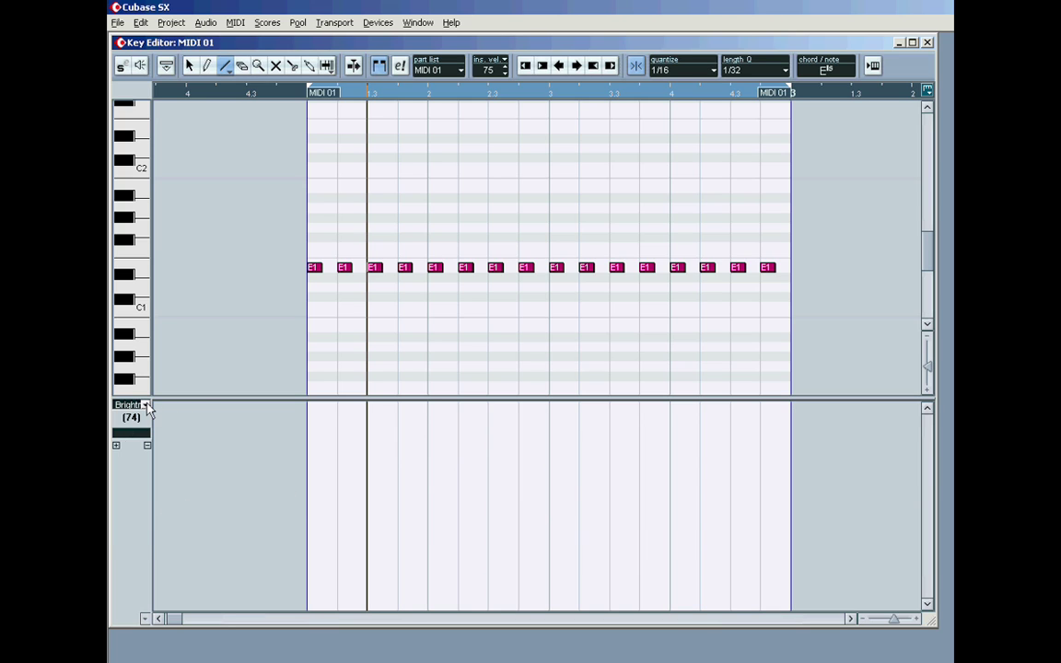
{"action": "left_click", "coordinate": [132, 405]}
{"action": "left_click", "coordinate": [138, 513]}
Select all E1 notes, try the eraser, deselect them, and start playback
{"action": "left_click", "coordinate": [191, 67]}
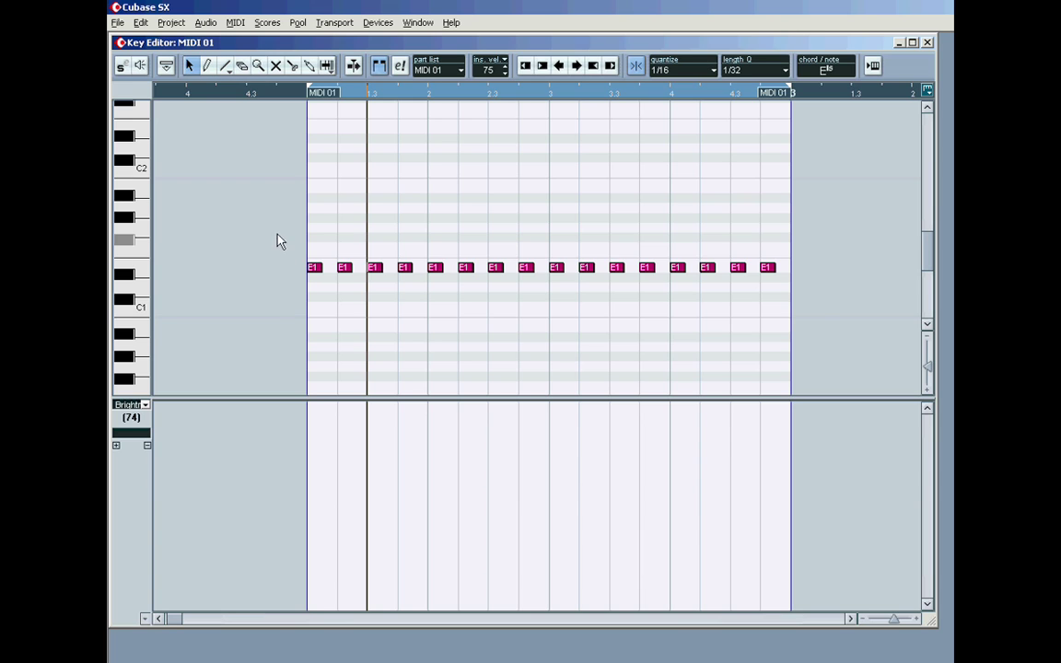
{"action": "left_click_drag", "start_coordinate": [278, 230], "coordinate": [820, 326]}
{"action": "left_click", "coordinate": [241, 66]}
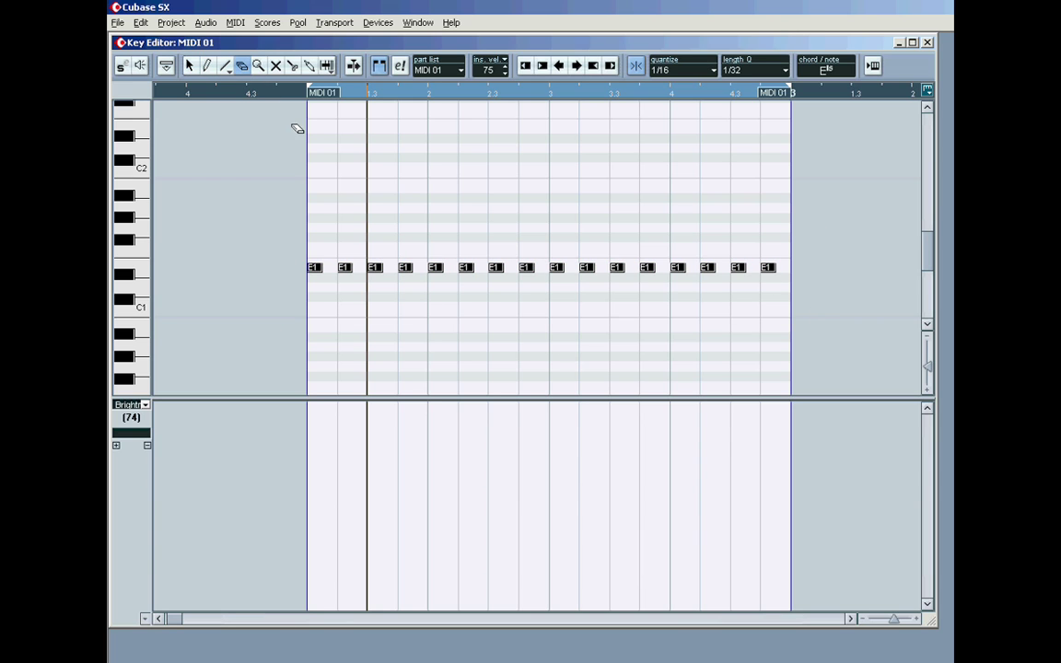
{"action": "left_click", "coordinate": [189, 66]}
{"action": "left_click", "coordinate": [596, 310]}
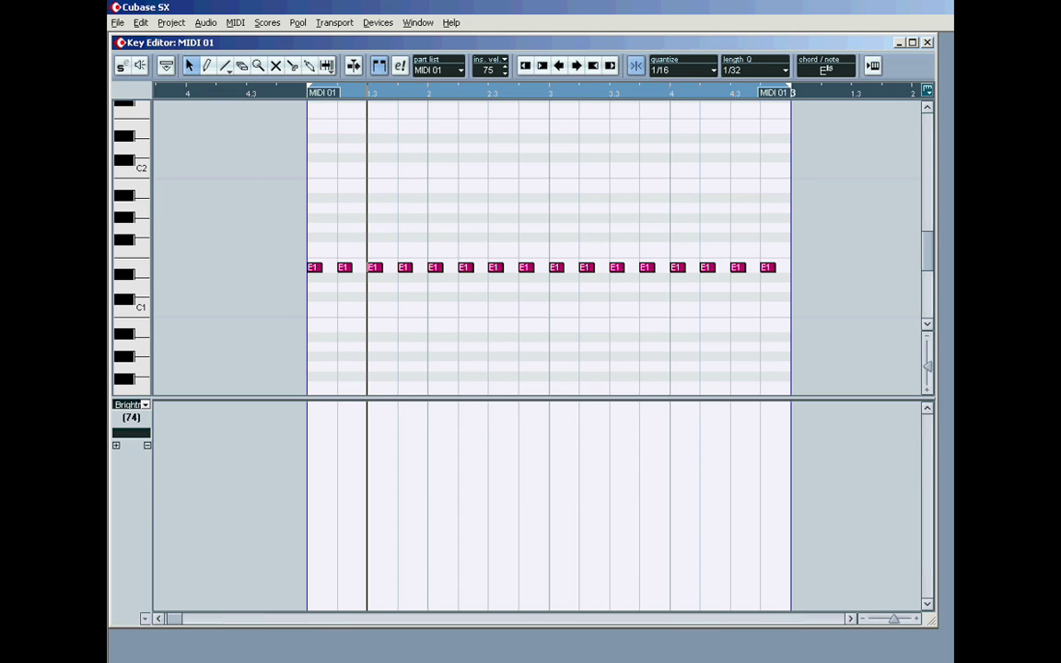
{"action": "key", "text": "space"}
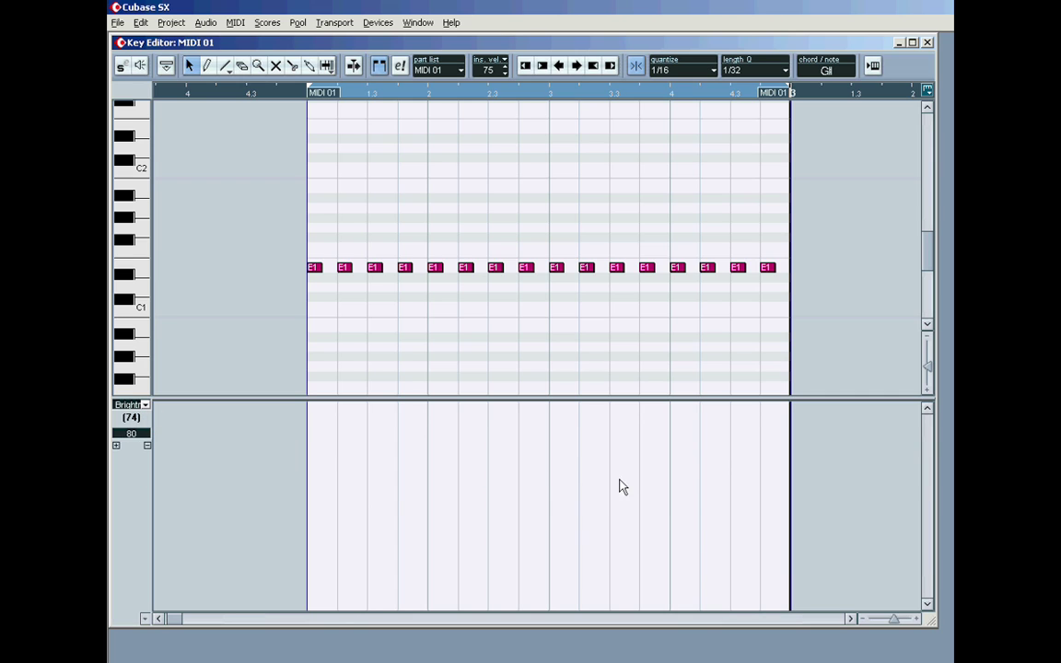
Draw a straight Brightness line falling from high to low across the whole part
{"action": "left_click", "coordinate": [226, 66]}
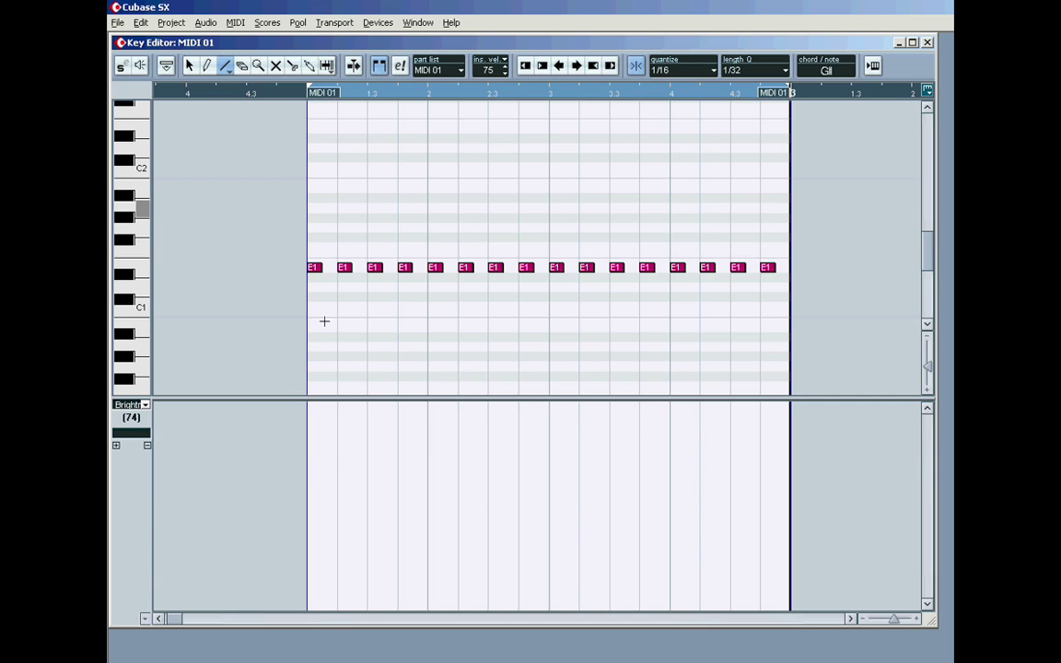
{"action": "left_click_drag", "start_coordinate": [309, 443], "coordinate": [766, 560]}
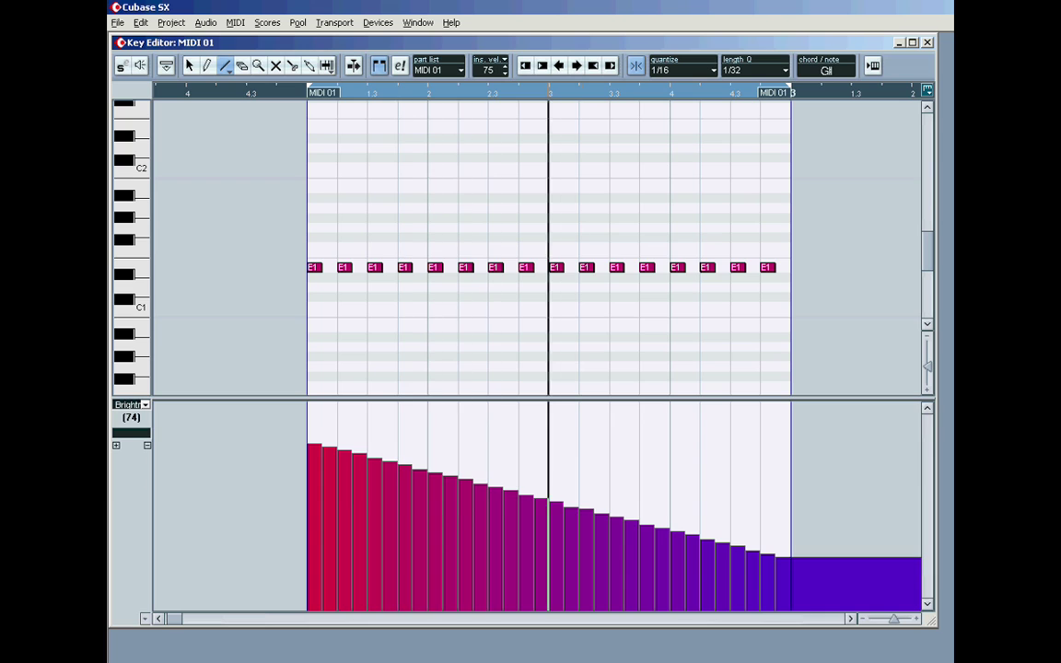
{"action": "left_click", "coordinate": [873, 67]}
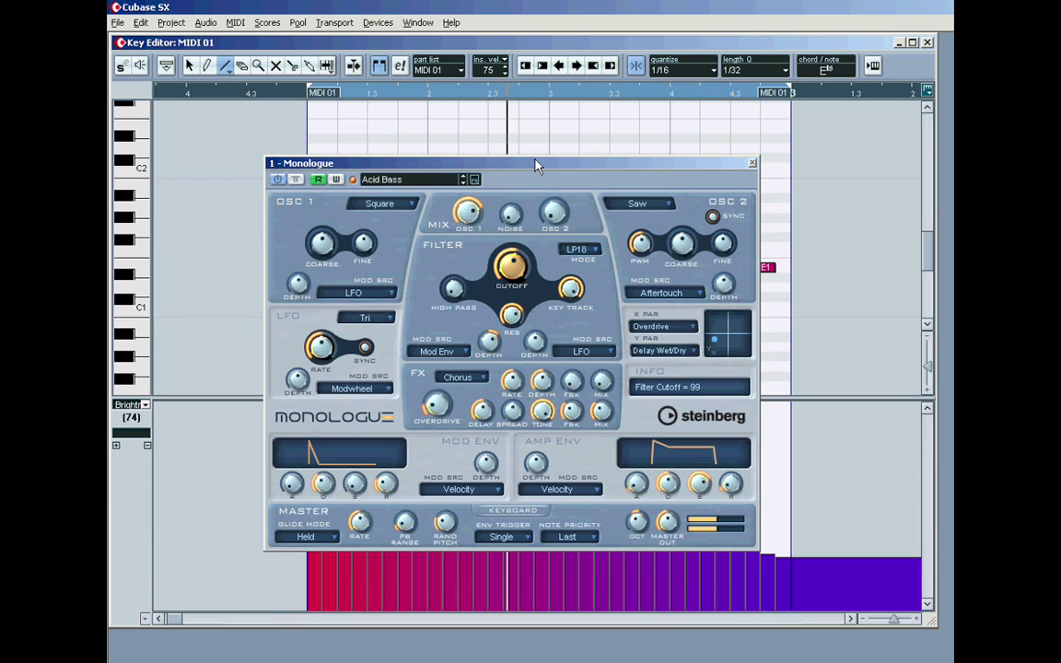
{"action": "left_click_drag", "start_coordinate": [537, 166], "coordinate": [514, 119]}
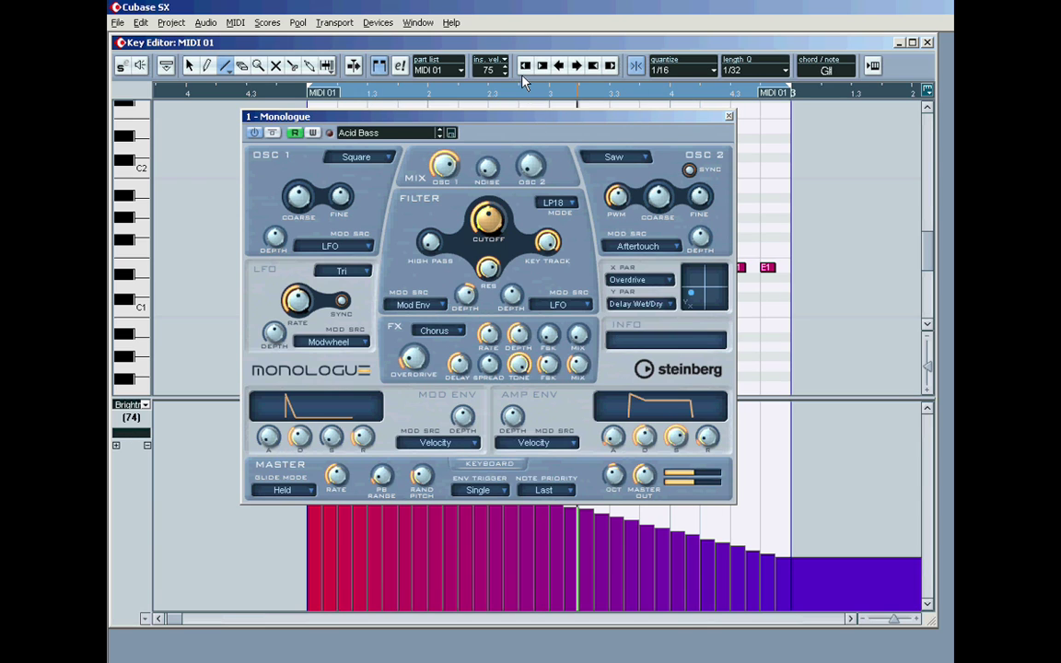
{"action": "left_click_drag", "start_coordinate": [523, 82], "coordinate": [506, 76]}
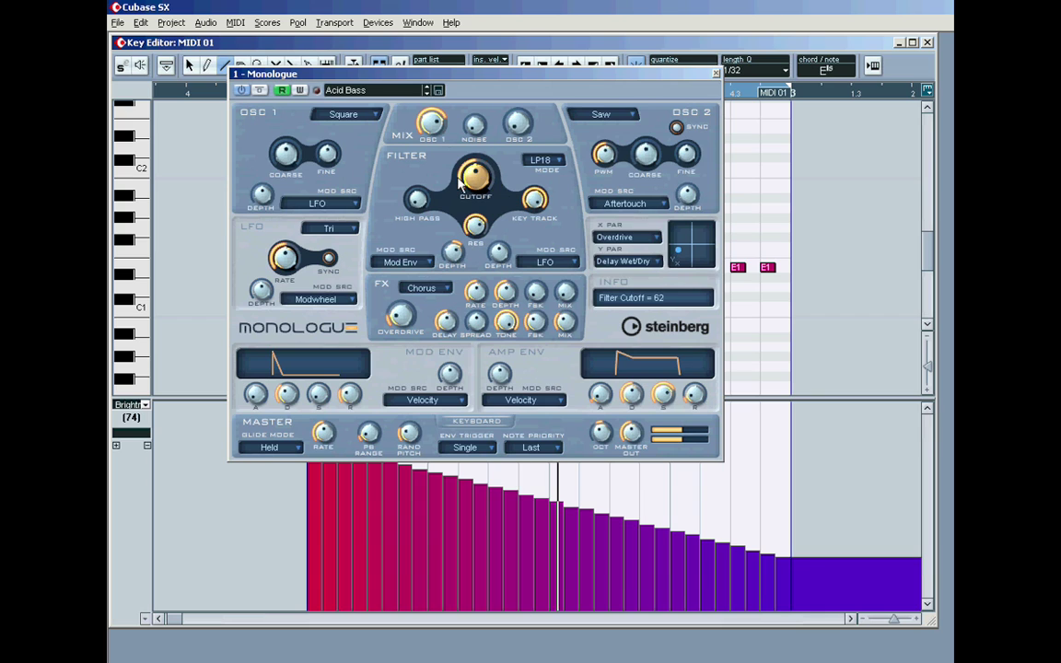
{"action": "left_click", "coordinate": [716, 75]}
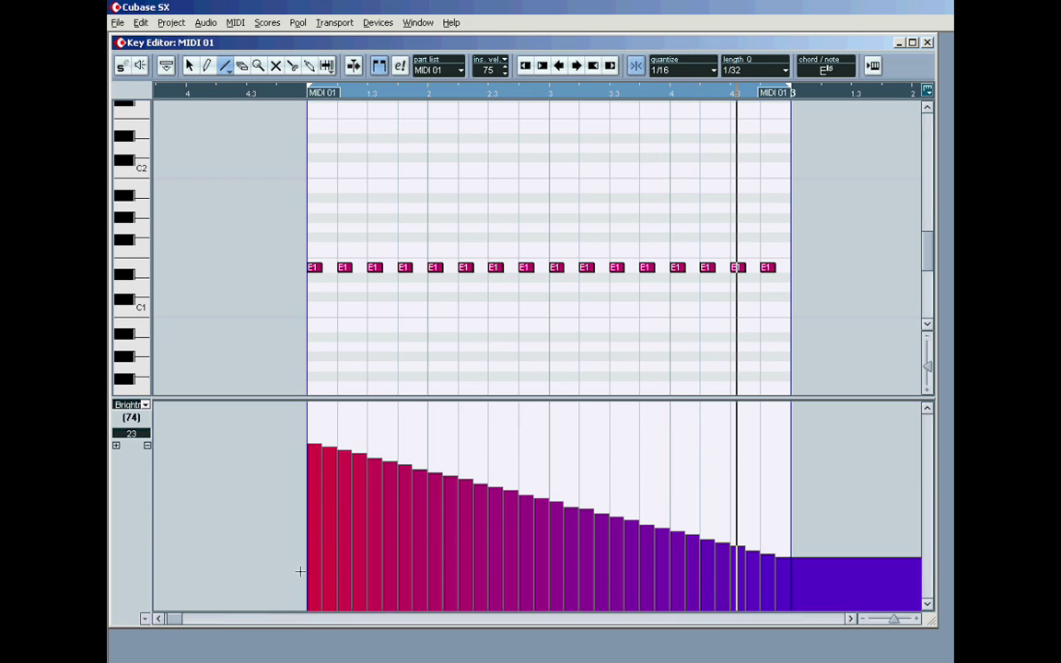
Draw a rising Brightness line across the part, then open and close the Monologue editor
{"action": "left_click_drag", "start_coordinate": [276, 575], "coordinate": [790, 424]}
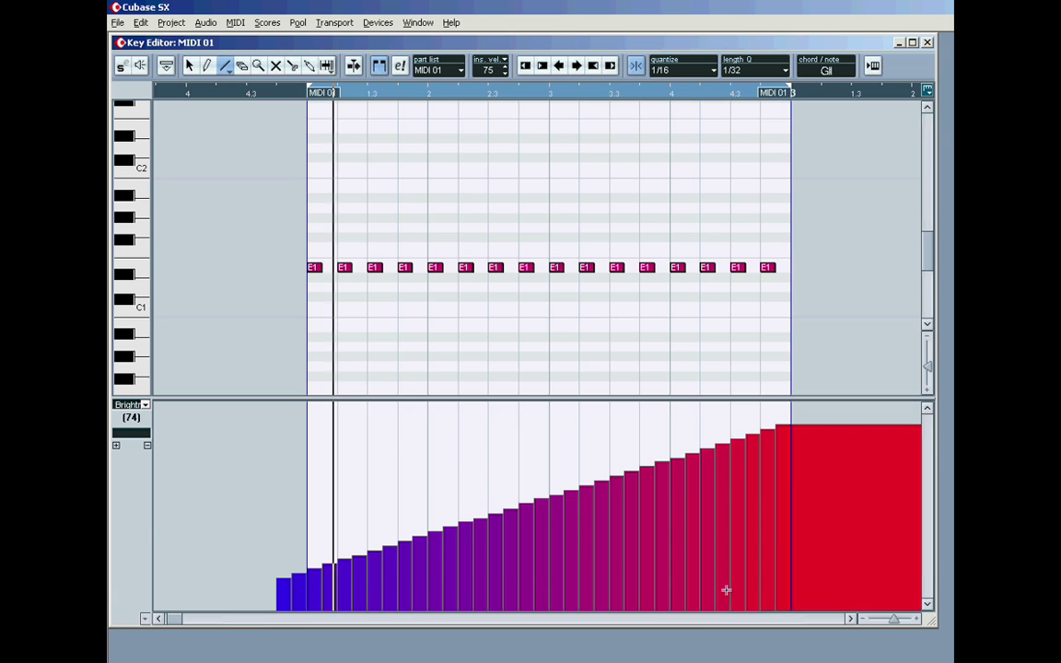
{"action": "left_click", "coordinate": [872, 66]}
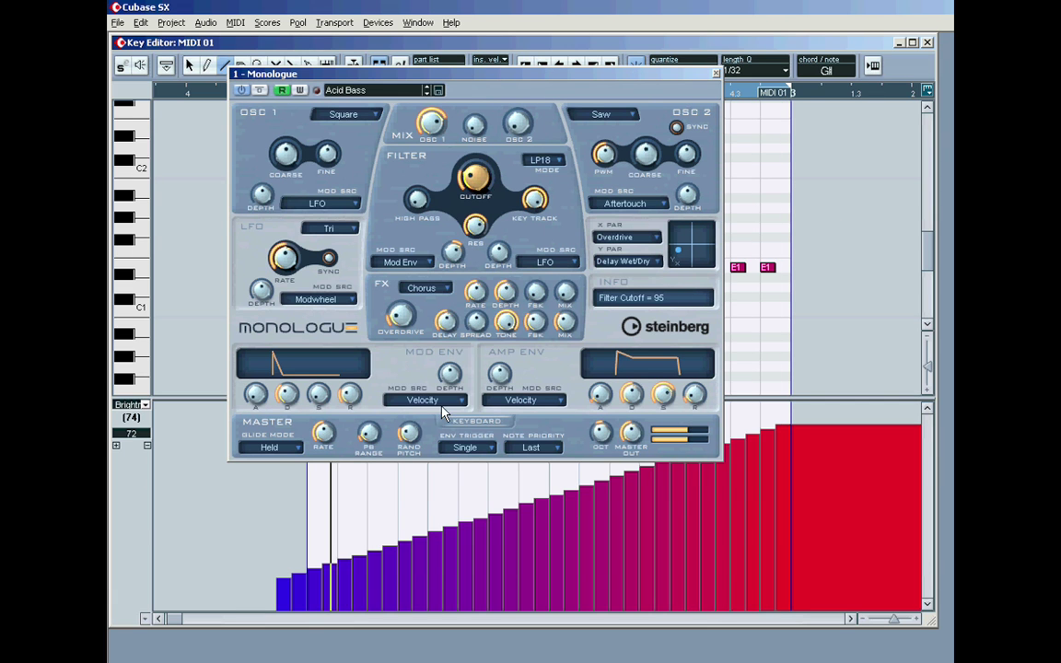
{"action": "left_click", "coordinate": [715, 74]}
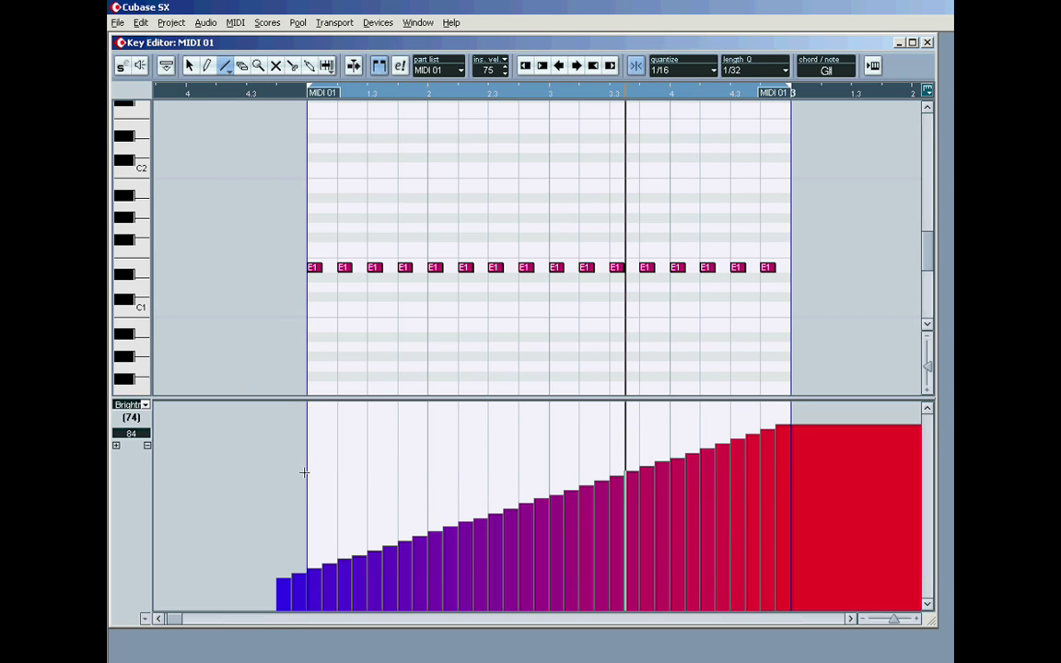
Flatten the Brightness line and box-select all the E1 notes
{"action": "left_click_drag", "start_coordinate": [278, 473], "coordinate": [790, 468]}
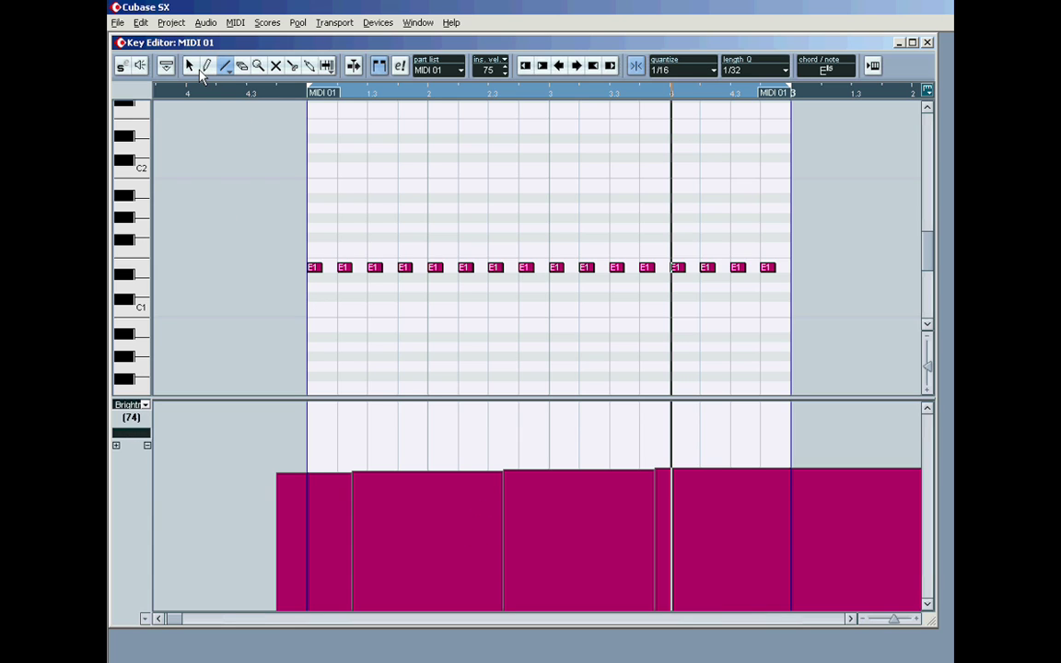
{"action": "left_click", "coordinate": [242, 65]}
{"action": "left_click_drag", "start_coordinate": [270, 187], "coordinate": [791, 315]}
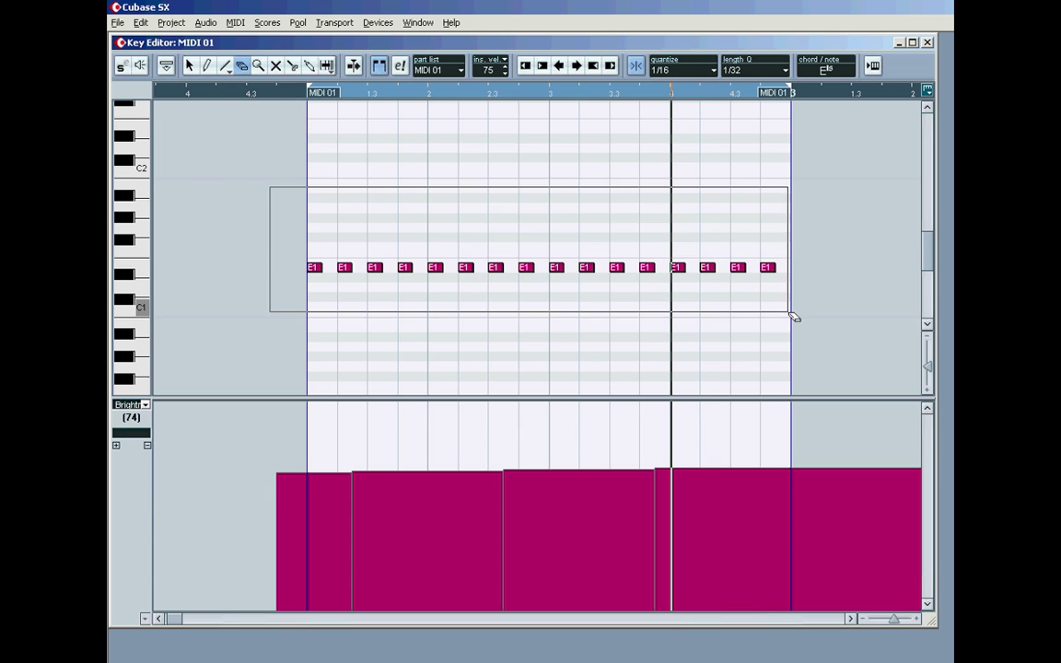
Delete the E1 notes, then select and delete all Brightness events
{"action": "key", "text": "Delete"}
{"action": "left_click_drag", "start_coordinate": [254, 454], "coordinate": [878, 586]}
{"action": "key", "text": "Delete"}
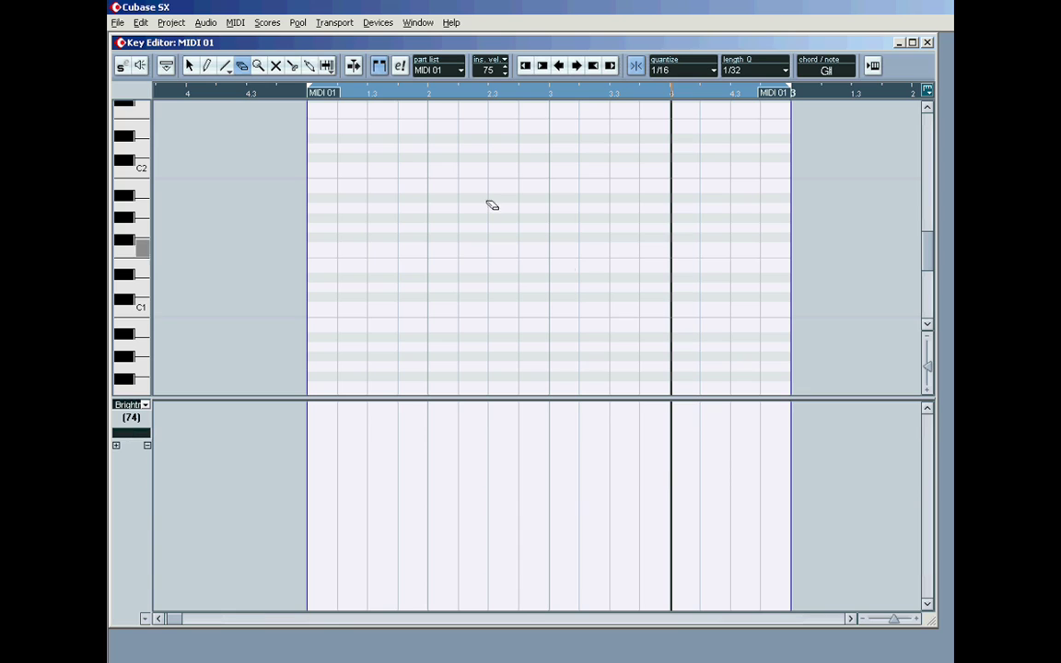
With the Pencil tool, set Quantize to 1/1 and undo the stray F#1 note
{"action": "left_click", "coordinate": [208, 66]}
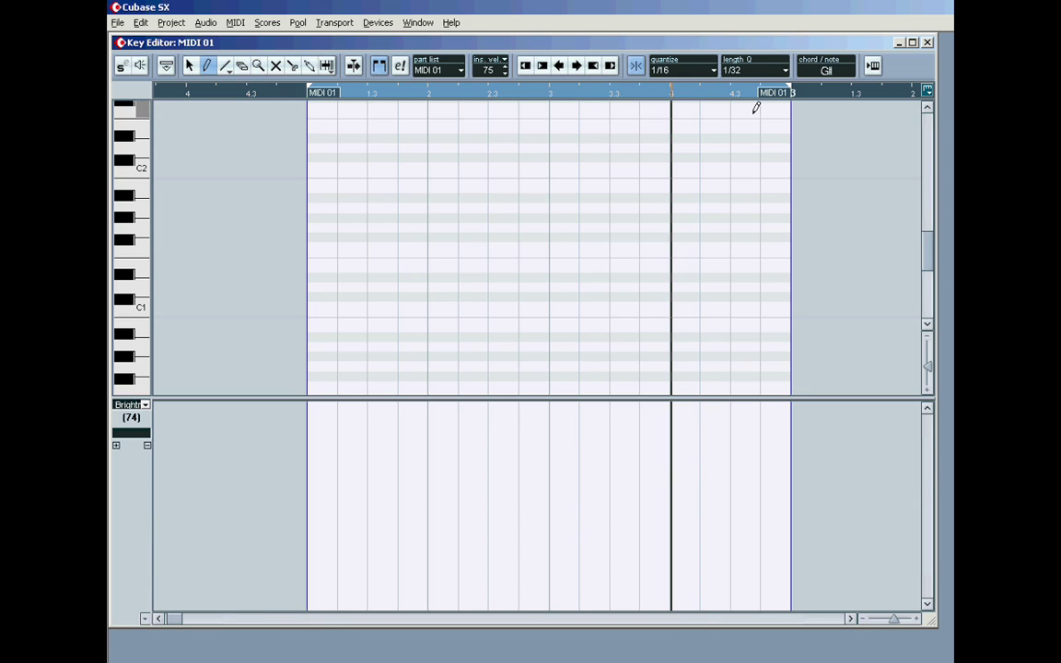
{"action": "left_click", "coordinate": [714, 71]}
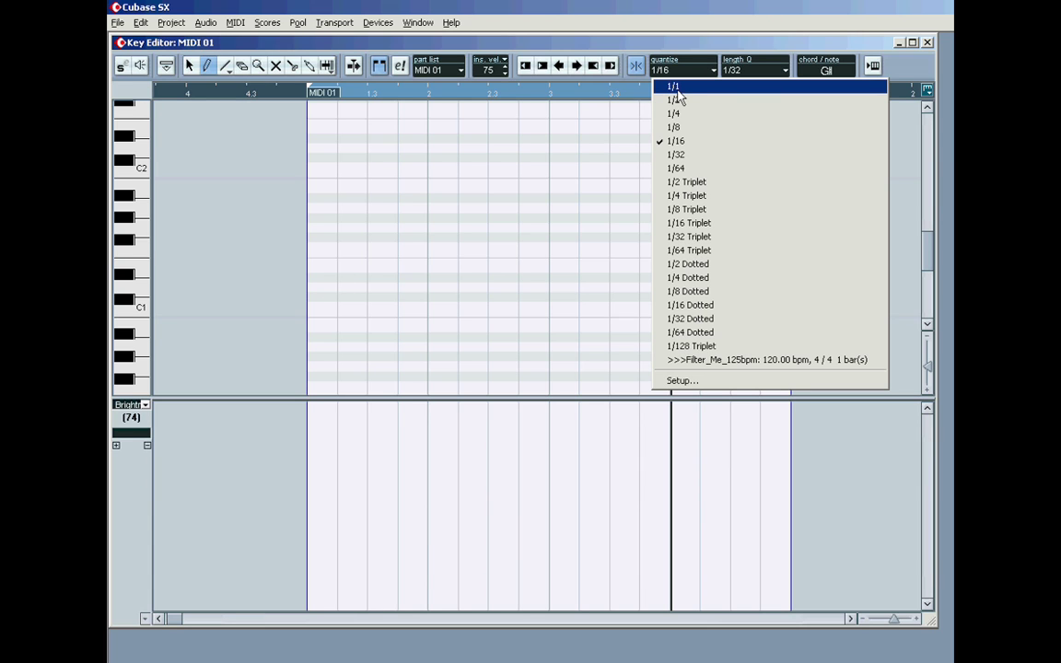
{"action": "left_click", "coordinate": [675, 88]}
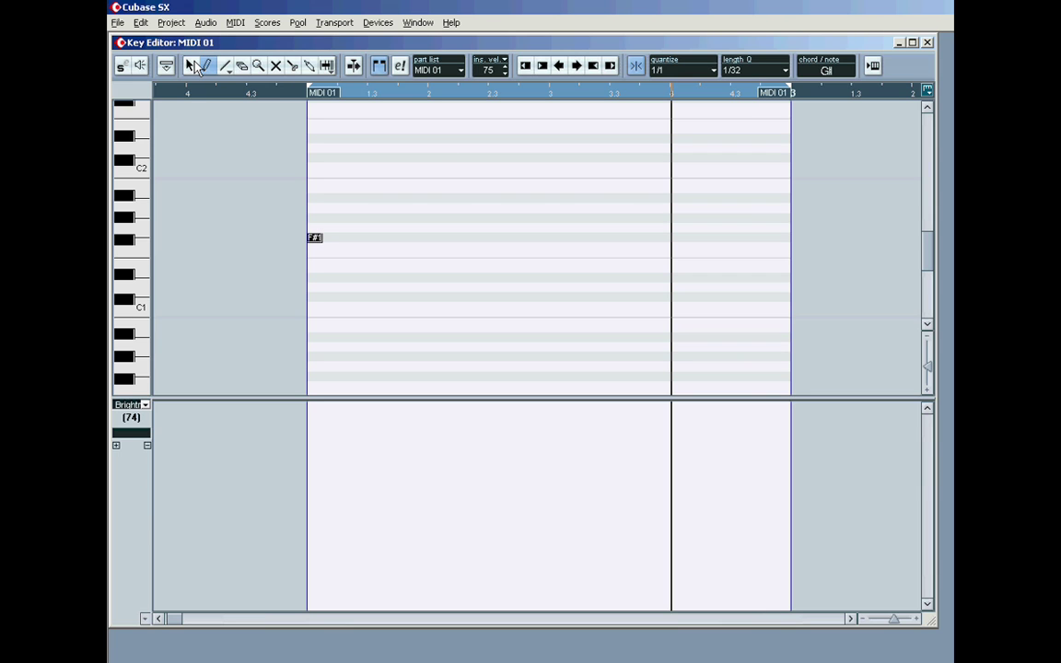
{"action": "left_click", "coordinate": [140, 22]}
{"action": "left_click", "coordinate": [152, 38]}
Set Length Q to 1/1 and insert a bar-long G1 note
{"action": "left_click", "coordinate": [776, 73]}
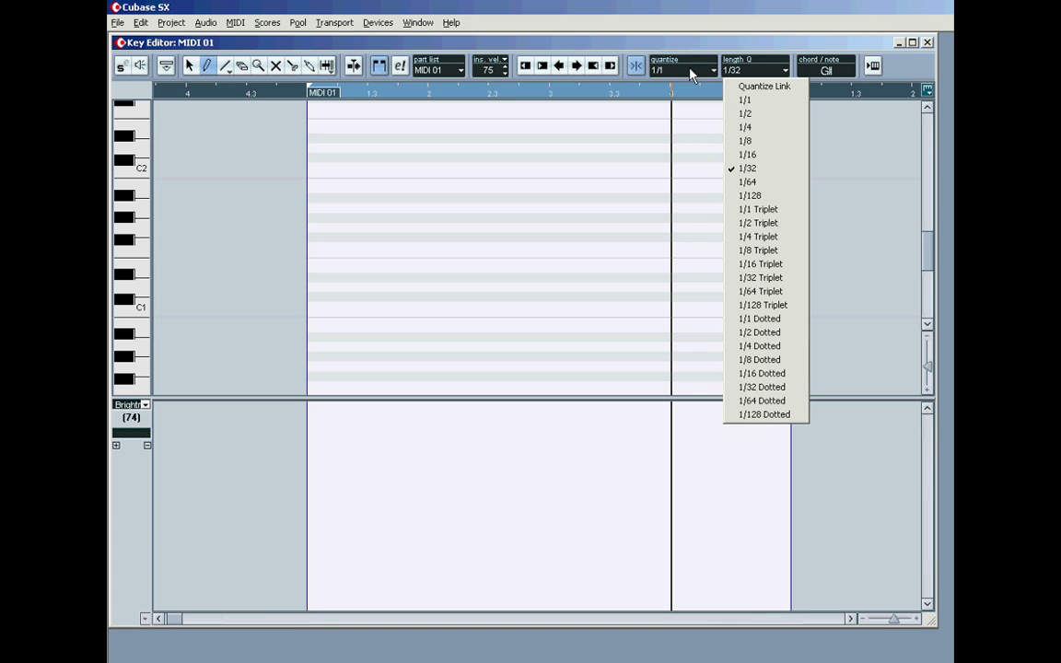
{"action": "left_click", "coordinate": [748, 101]}
{"action": "left_click", "coordinate": [322, 226]}
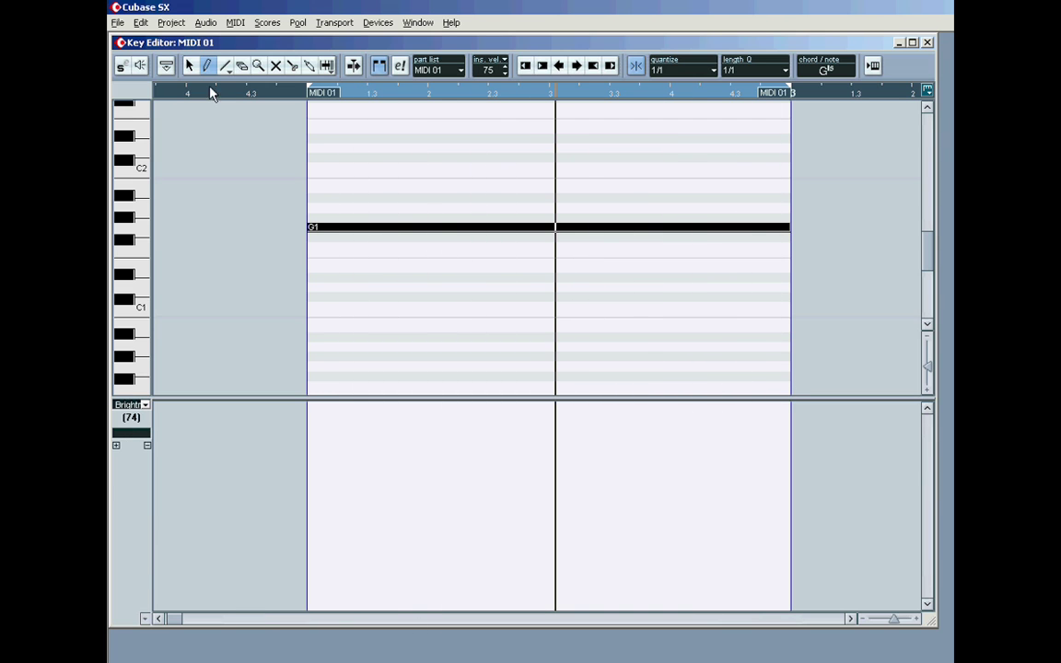
Draw Brightness lines in the lane, ending with a constant high value
{"action": "left_click", "coordinate": [226, 67]}
{"action": "left_click_drag", "start_coordinate": [310, 427], "coordinate": [605, 569]}
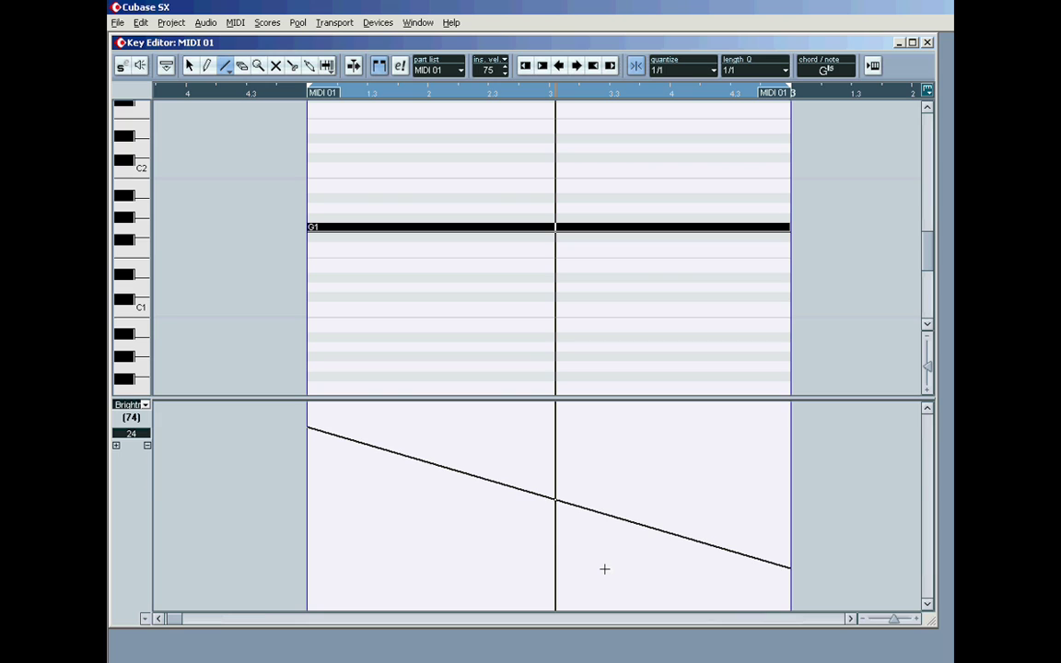
{"action": "left_click_drag", "start_coordinate": [604, 569], "coordinate": [604, 569]}
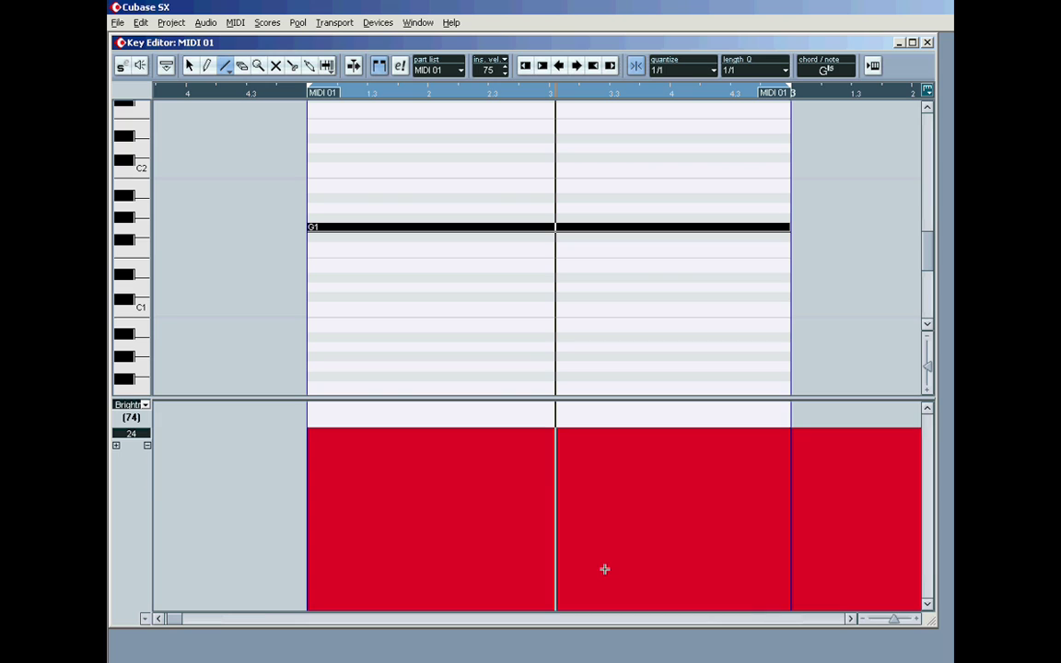
Set Length Q to 1/128 and the Quantize grid to 1/4
{"action": "left_click", "coordinate": [785, 73]}
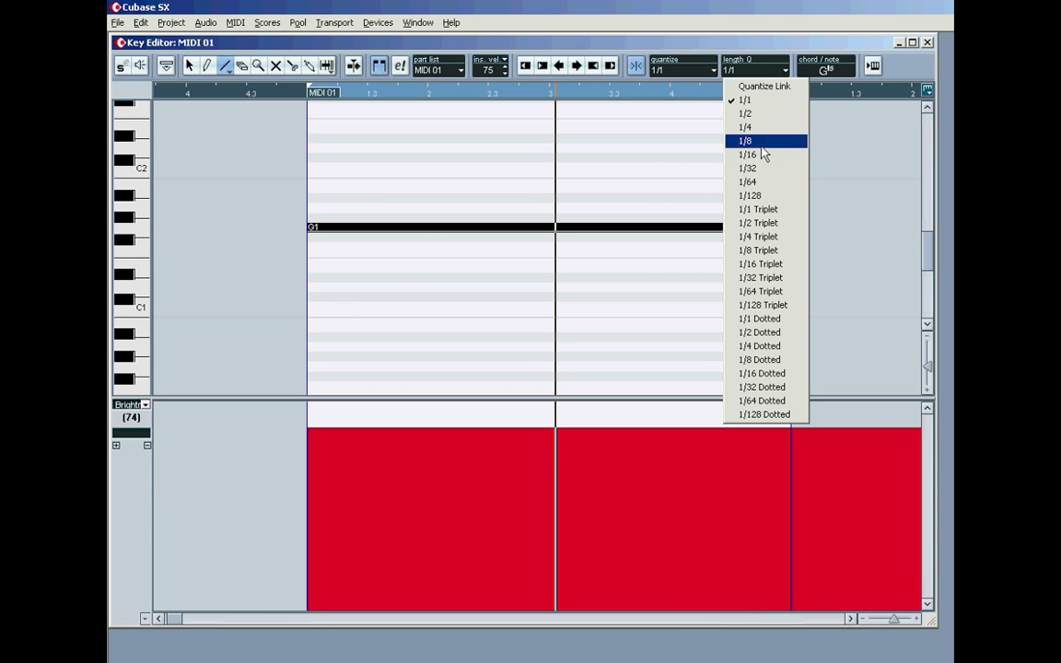
{"action": "left_click", "coordinate": [757, 197]}
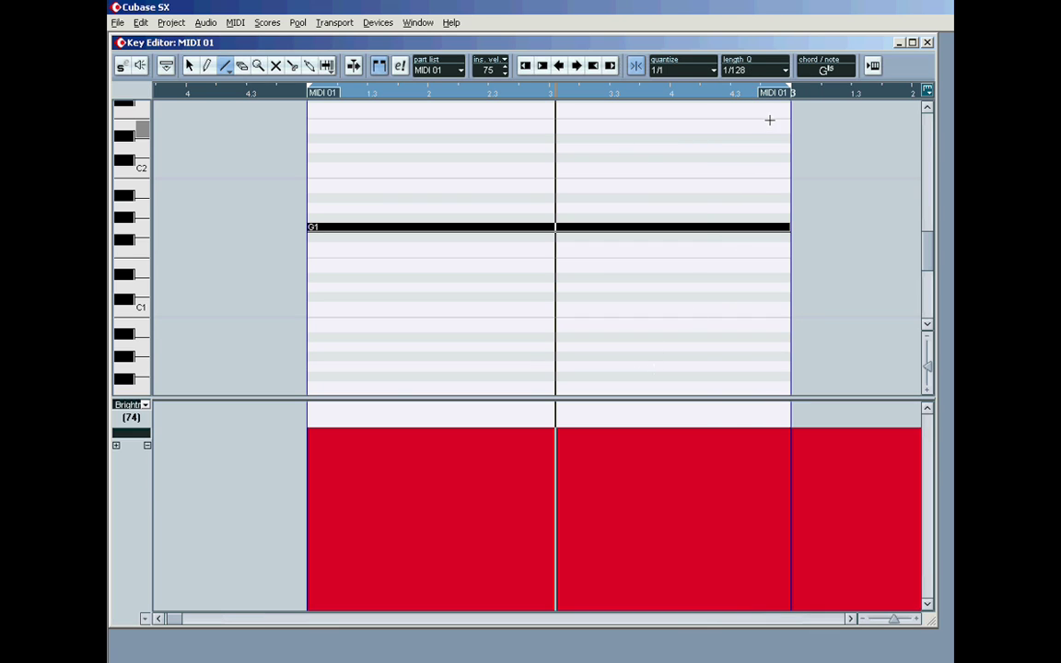
{"action": "left_click", "coordinate": [715, 74]}
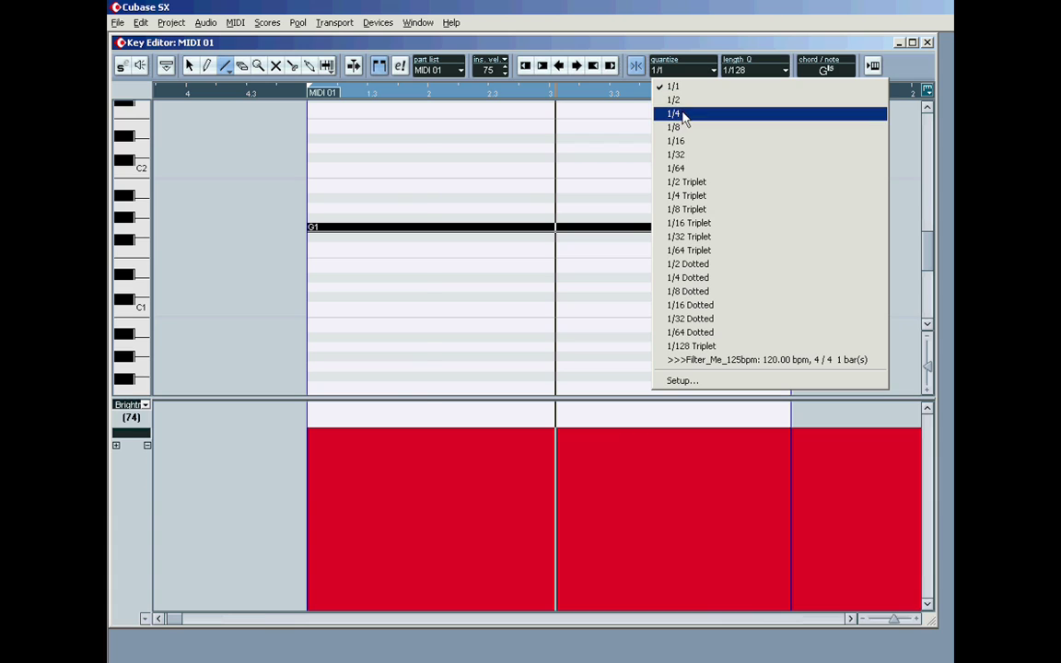
{"action": "left_click", "coordinate": [686, 113]}
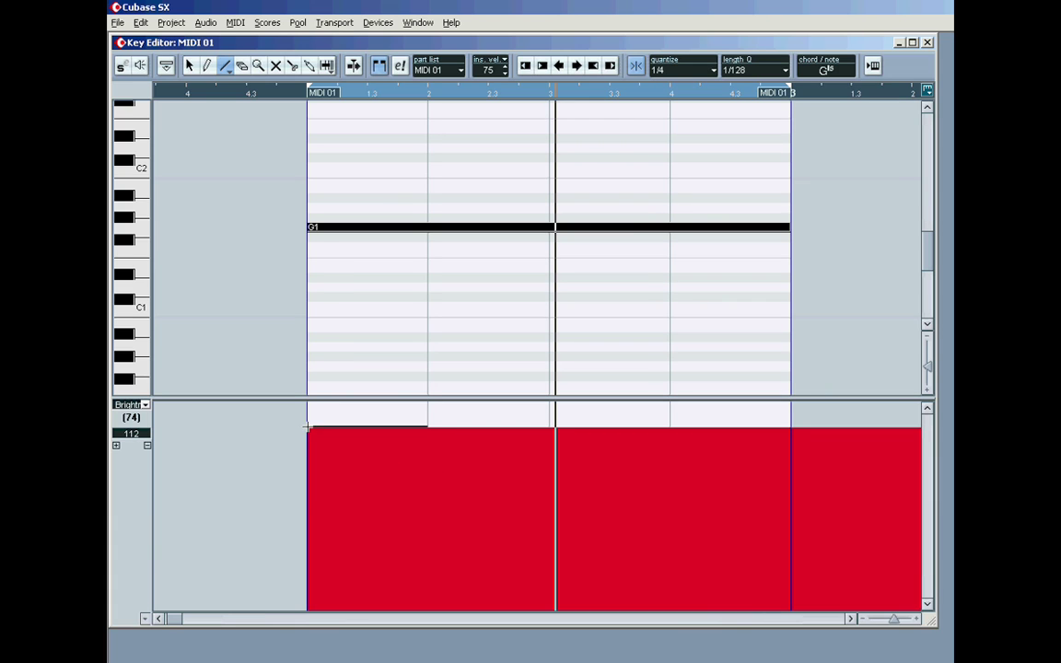
Draw a Brightness line rising left to right across the part, then open and close the Monologue editor
{"action": "mouse_move", "coordinate": [309, 426]}
{"action": "left_mouse_down"}
{"action": "mouse_move", "coordinate": [585, 497]}
{"action": "mouse_move", "coordinate": [406, 473]}
{"action": "mouse_move", "coordinate": [401, 538]}
{"action": "mouse_move", "coordinate": [476, 523]}
{"action": "mouse_move", "coordinate": [474, 553]}
{"action": "mouse_move", "coordinate": [547, 500]}
{"action": "mouse_move", "coordinate": [566, 501]}
{"action": "mouse_move", "coordinate": [573, 519]}
{"action": "mouse_move", "coordinate": [661, 520]}
{"action": "mouse_move", "coordinate": [727, 600]}
{"action": "left_mouse_up"}
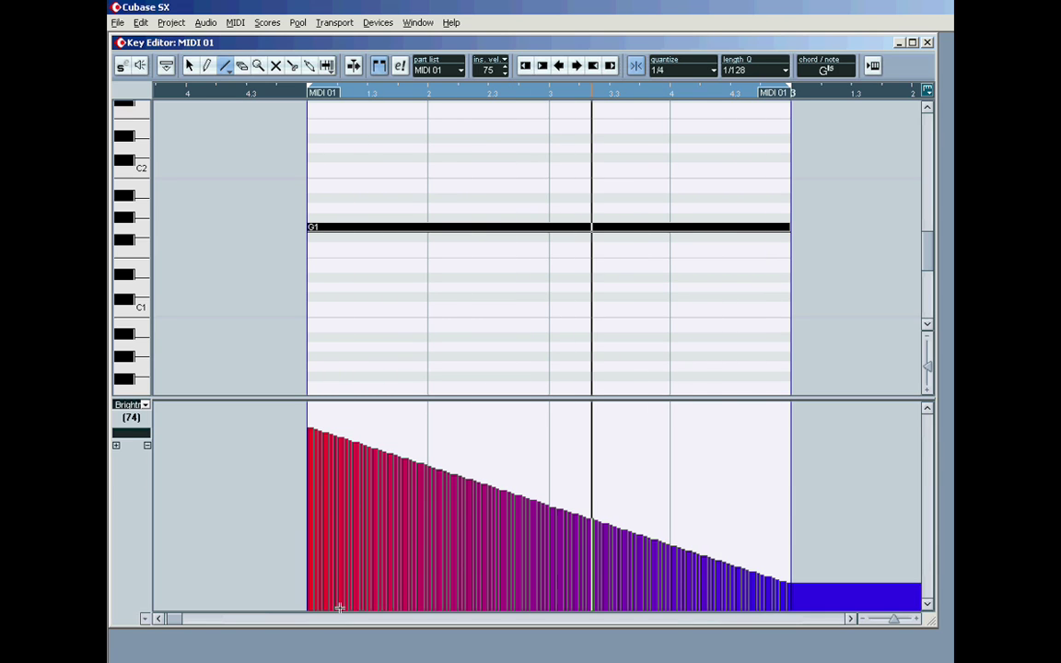
{"action": "left_click_drag", "start_coordinate": [184, 573], "coordinate": [792, 414]}
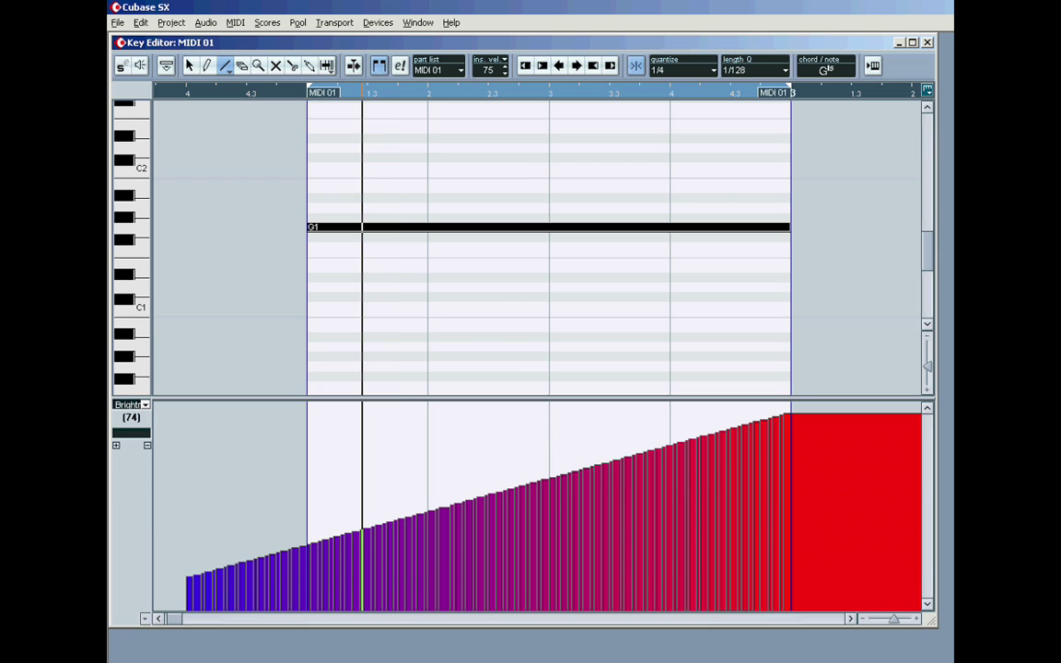
{"action": "left_click", "coordinate": [875, 67]}
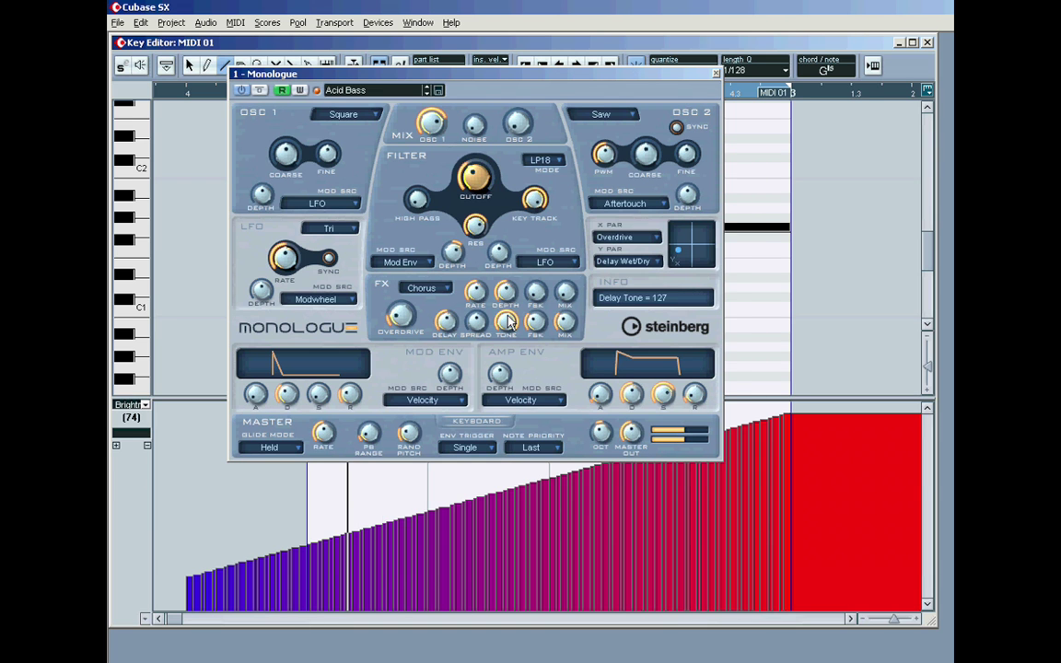
{"action": "left_click", "coordinate": [715, 73]}
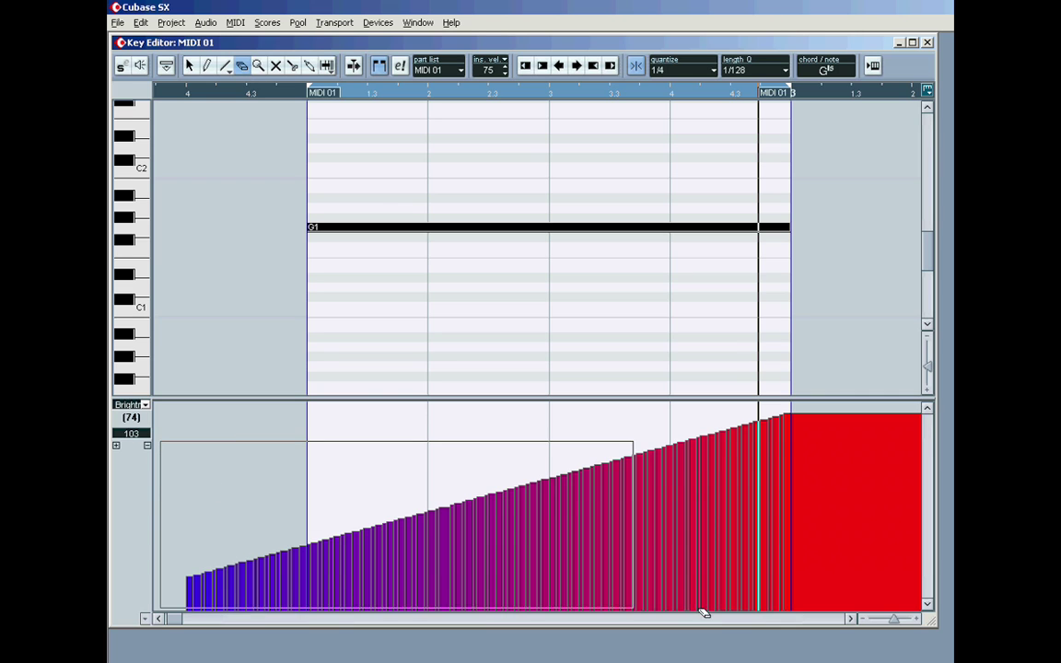
Delete the ramp's events and draw a four-cycle sine Brightness curve across the part
{"action": "left_click_drag", "start_coordinate": [166, 446], "coordinate": [889, 610]}
{"action": "key", "text": "Delete"}
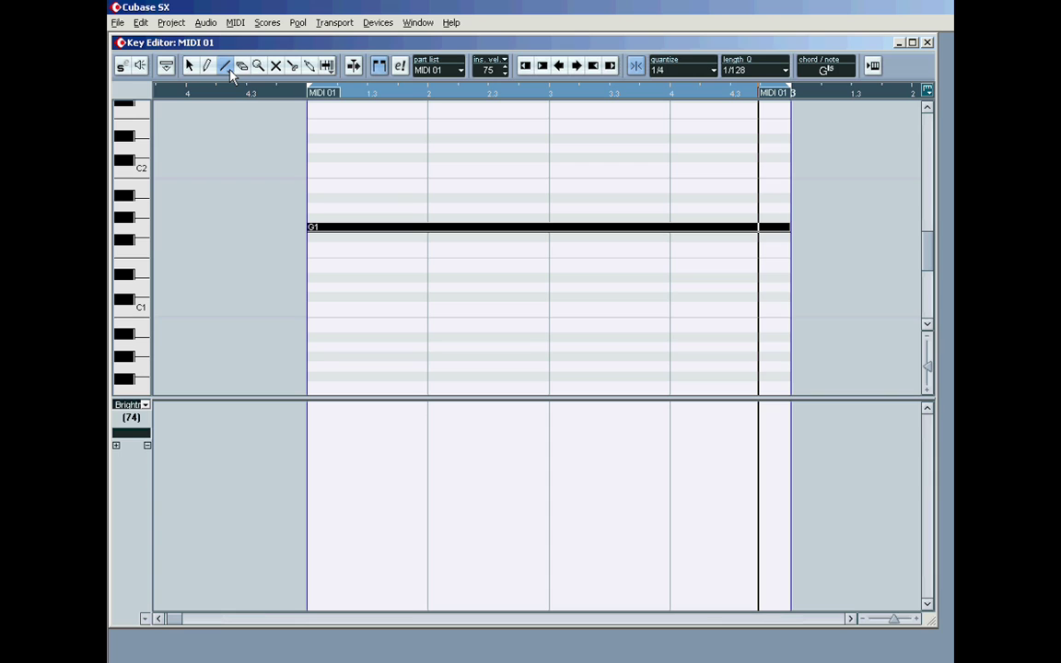
{"action": "left_click", "coordinate": [230, 72]}
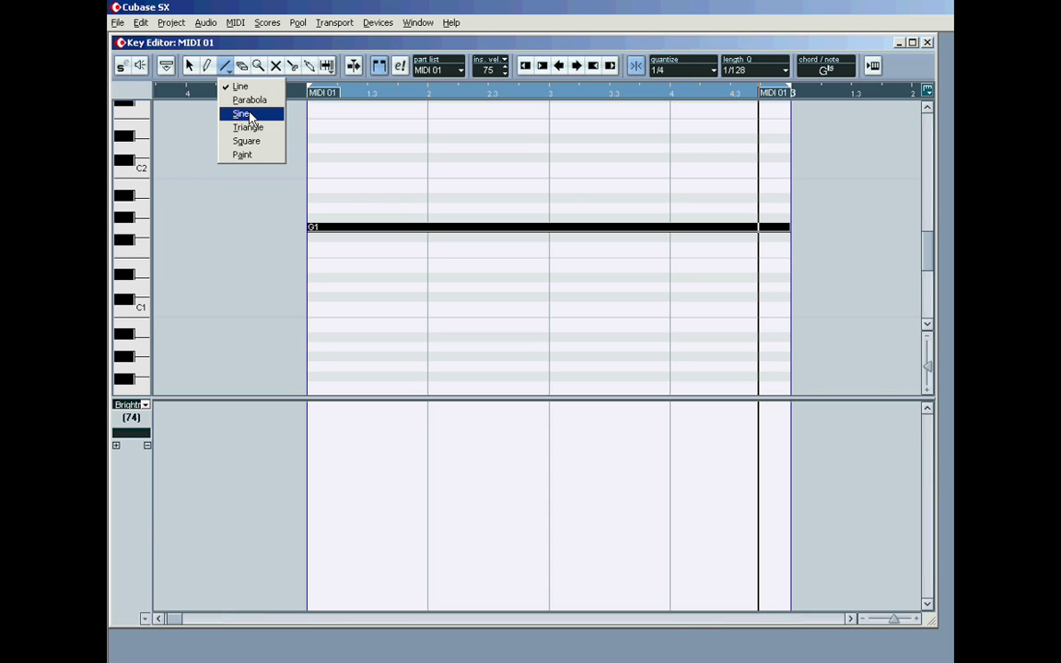
{"action": "left_click", "coordinate": [246, 111]}
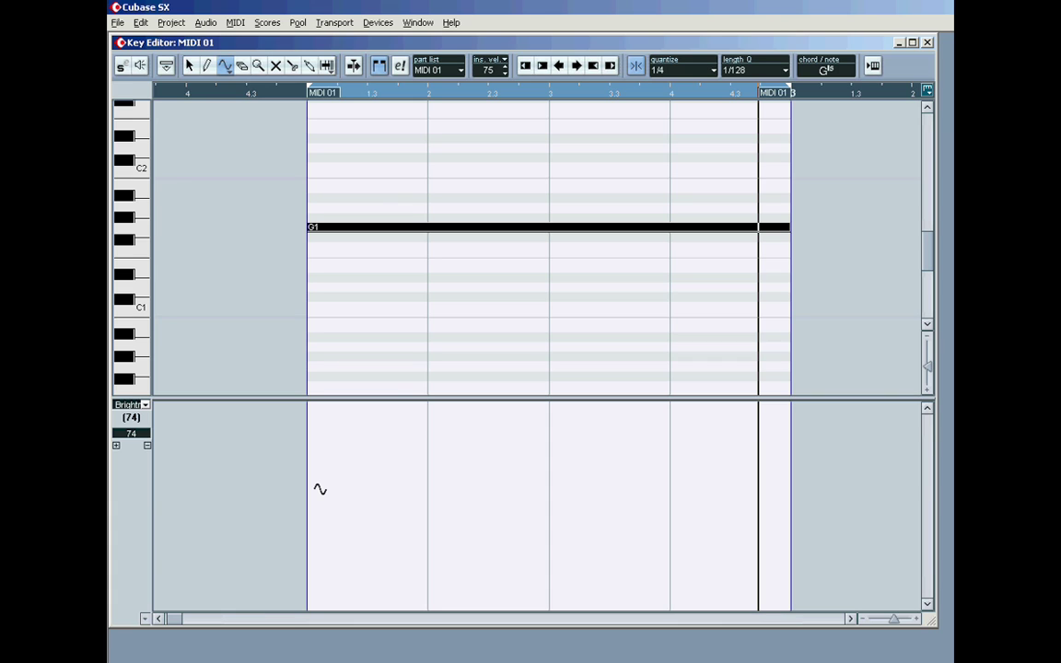
{"action": "mouse_move", "coordinate": [320, 489]}
{"action": "left_mouse_down"}
{"action": "mouse_move", "coordinate": [479, 532]}
{"action": "mouse_move", "coordinate": [707, 546]}
{"action": "left_mouse_up"}
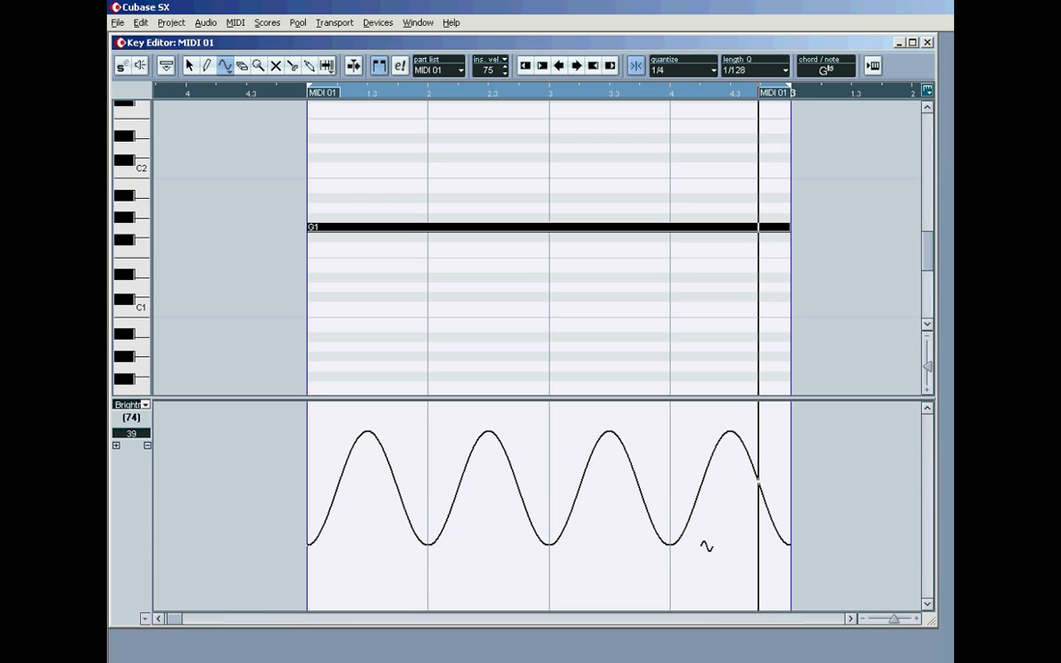
{"action": "left_click_drag", "start_coordinate": [707, 546], "coordinate": [707, 542]}
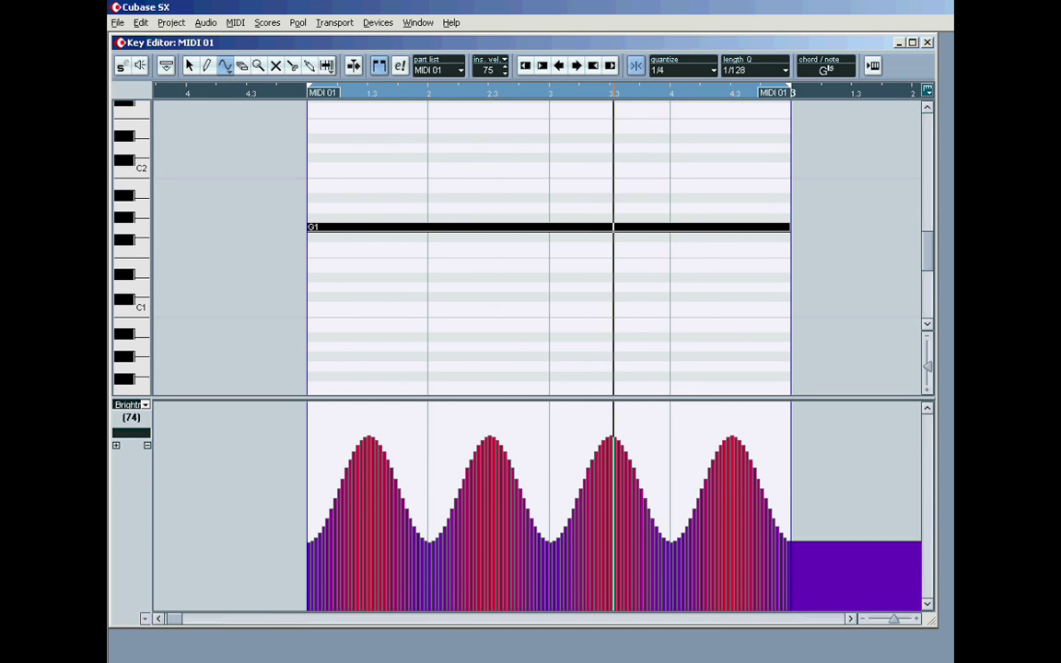
{"action": "key", "text": "space"}
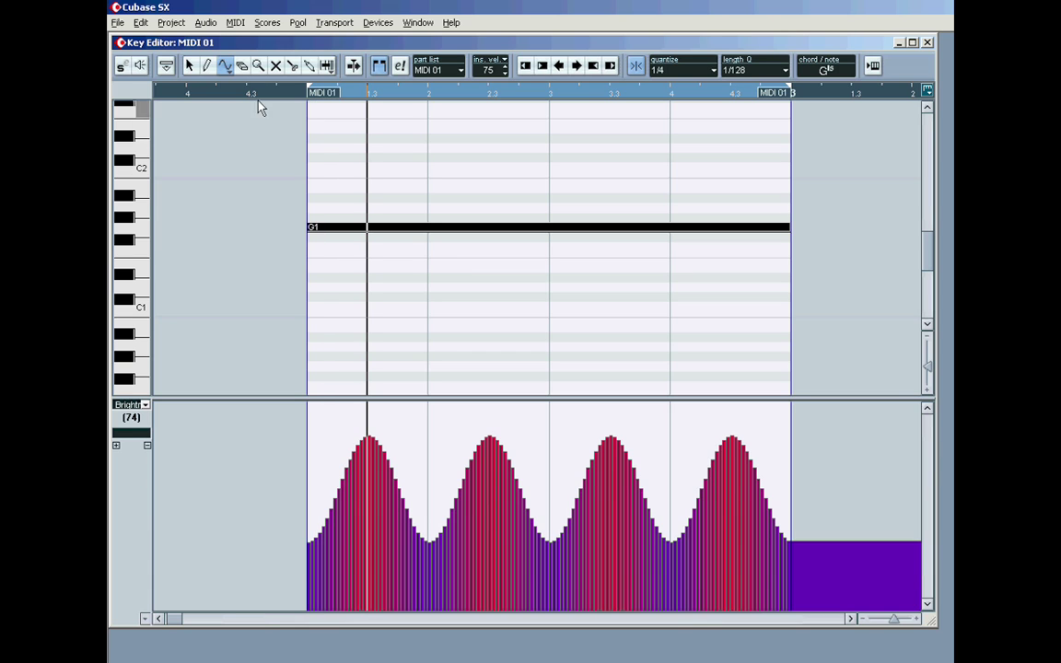
Select and delete all the sine curve's controller events with the Object Selection tool
{"action": "left_click", "coordinate": [241, 69]}
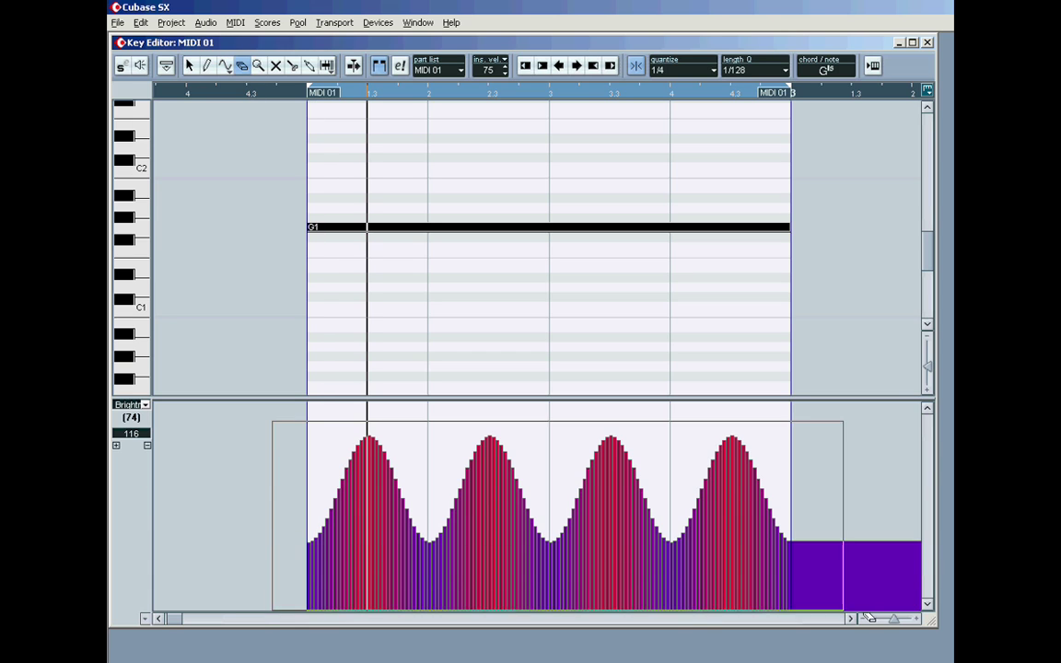
{"action": "left_click_drag", "start_coordinate": [278, 426], "coordinate": [829, 599]}
{"action": "key", "text": "Delete"}
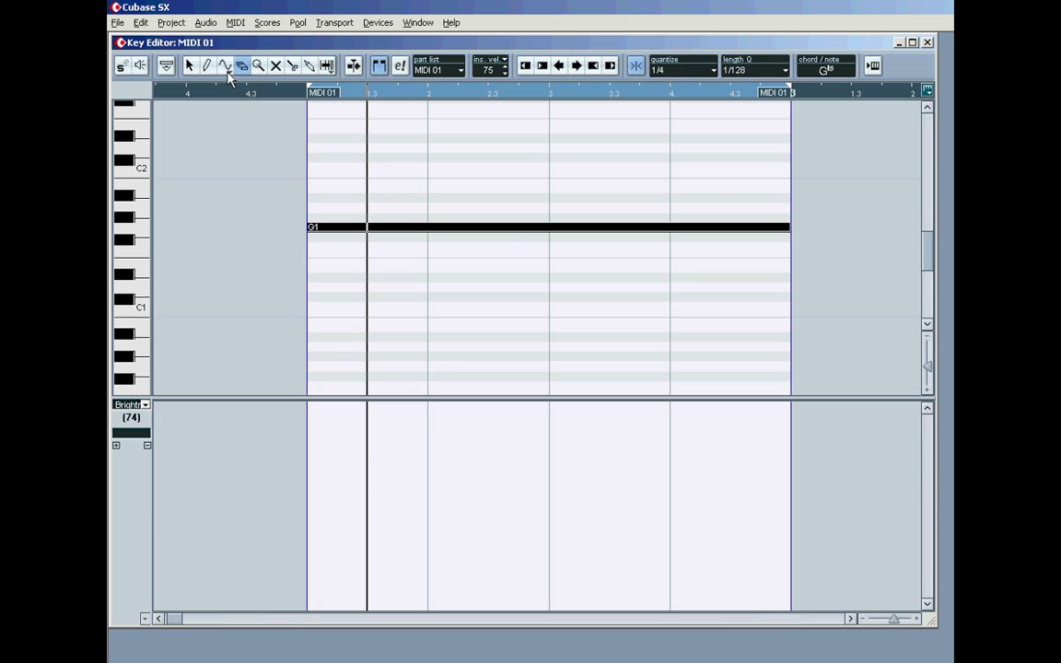
Draw a quarter-note square-wave Brightness pattern across the part, adjust its levels, and audition it
{"action": "left_click", "coordinate": [228, 73]}
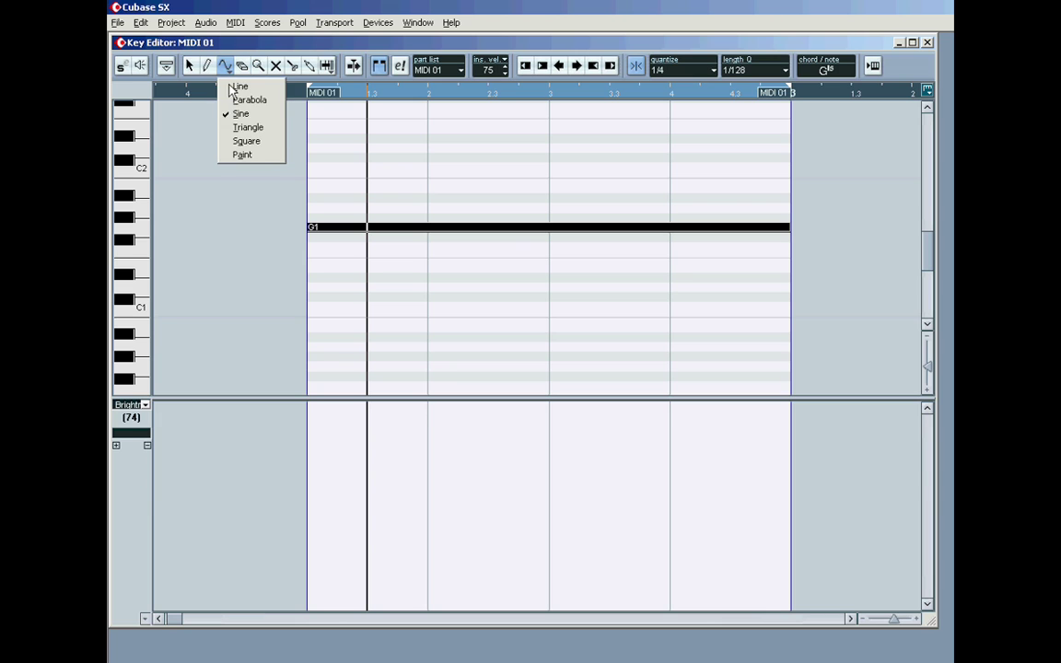
{"action": "left_click", "coordinate": [247, 140]}
{"action": "left_click_drag", "start_coordinate": [321, 473], "coordinate": [319, 472]}
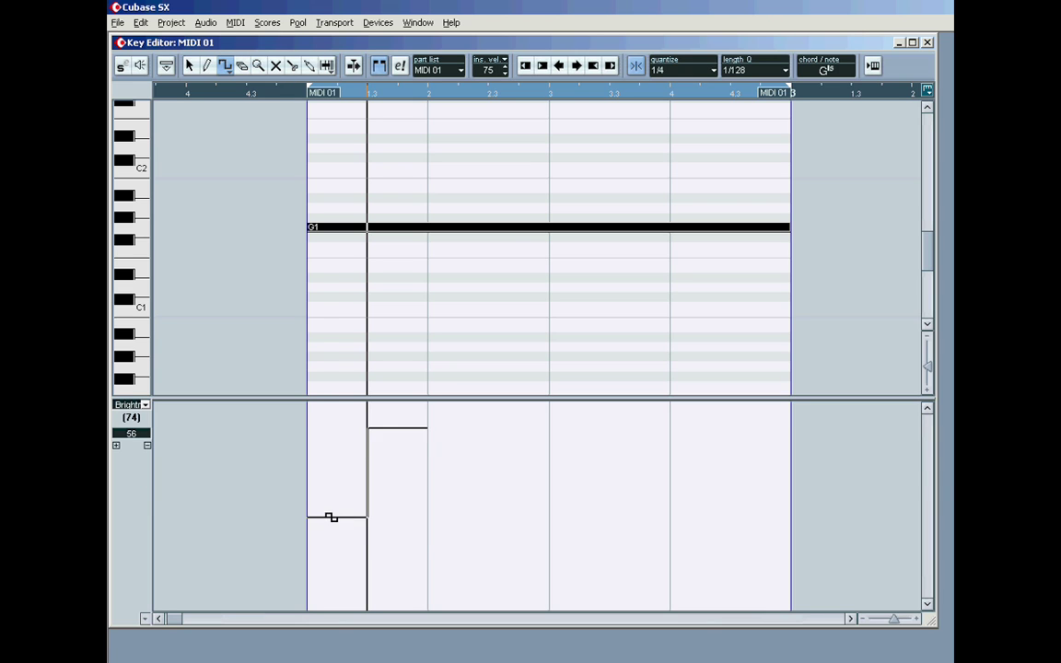
{"action": "left_click_drag", "start_coordinate": [332, 518], "coordinate": [727, 529]}
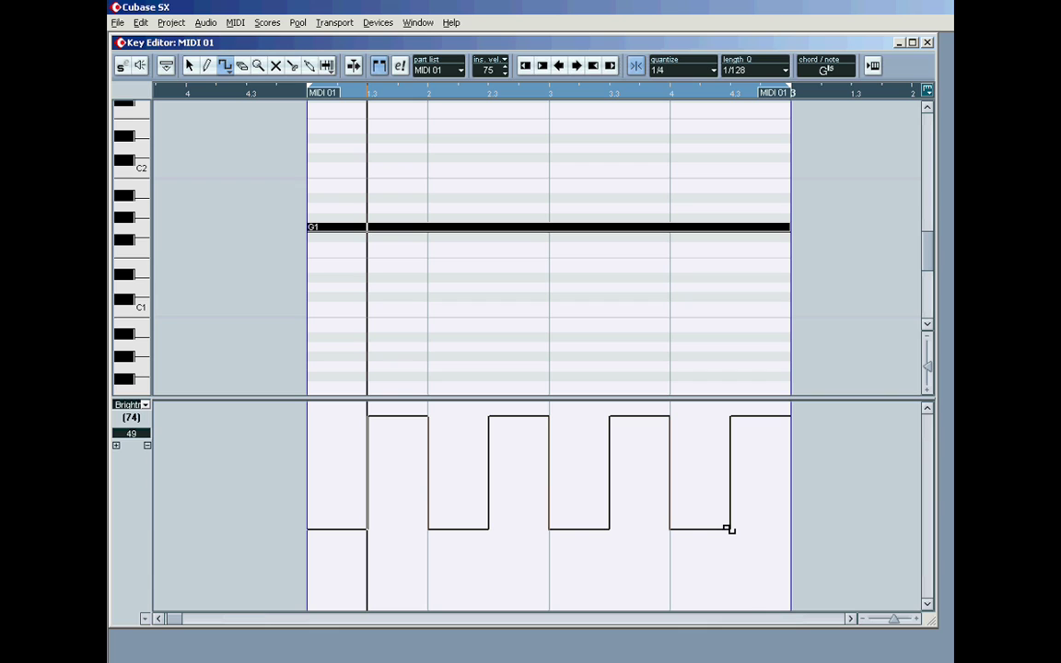
{"action": "left_click_drag", "start_coordinate": [727, 529], "coordinate": [728, 527]}
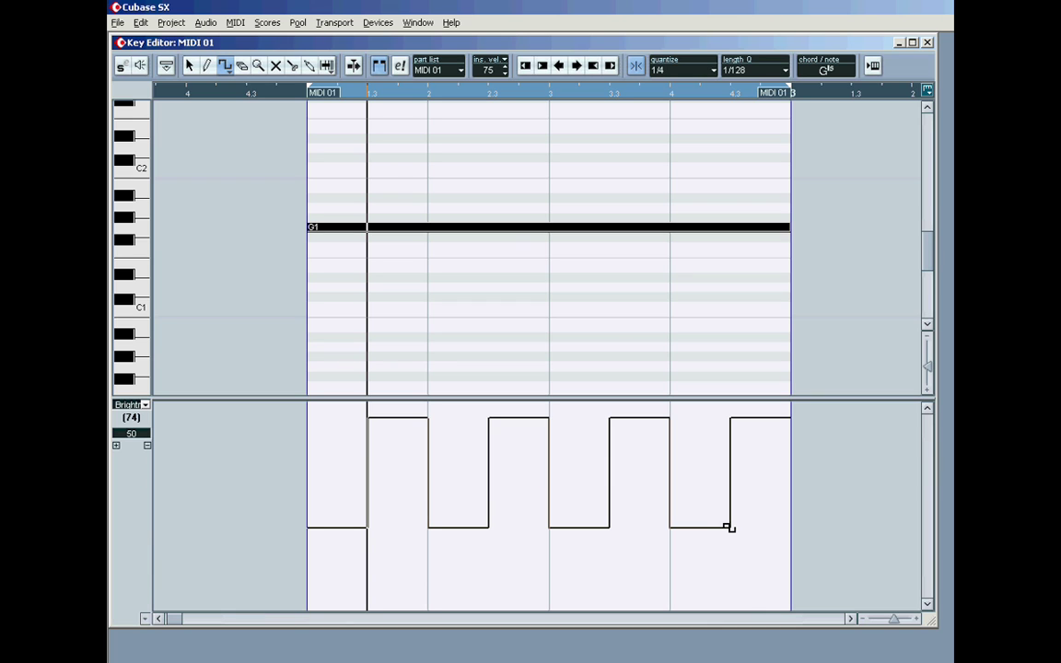
{"action": "mouse_move", "coordinate": [728, 527]}
{"action": "left_mouse_down"}
{"action": "mouse_move", "coordinate": [729, 518]}
{"action": "mouse_move", "coordinate": [732, 538]}
{"action": "left_mouse_up"}
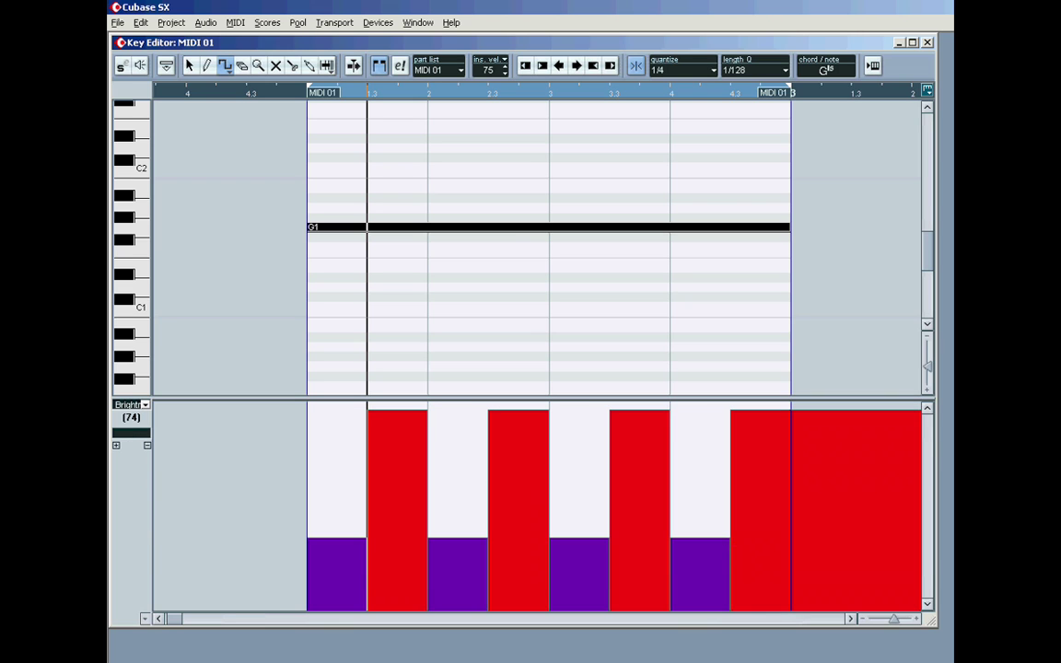
{"action": "key", "text": "space"}
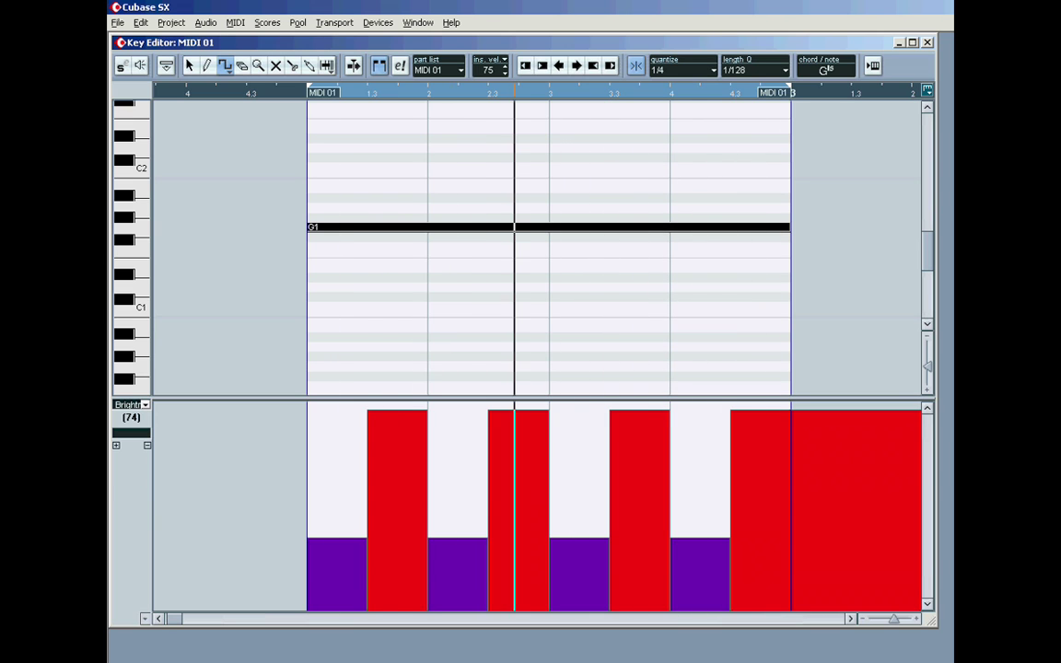
Set quantize to 1/8, clear the lane, and draw an eighth-note square-wave Brightness pattern
{"action": "left_click", "coordinate": [711, 70]}
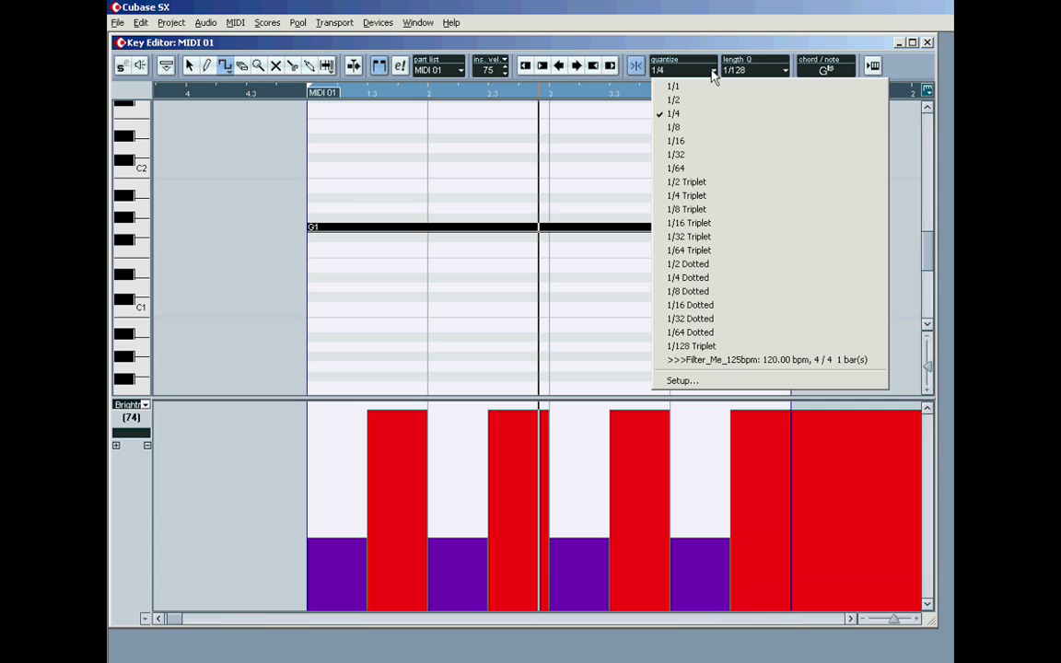
{"action": "left_click", "coordinate": [688, 128]}
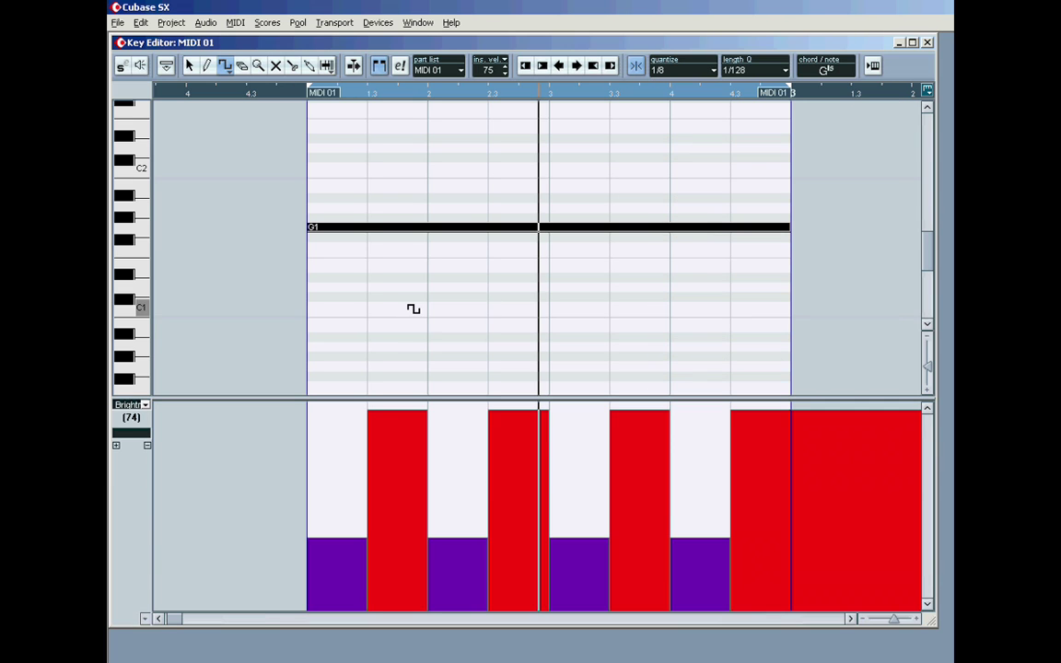
{"action": "left_click", "coordinate": [244, 68]}
{"action": "mouse_move", "coordinate": [265, 422]}
{"action": "left_mouse_down"}
{"action": "mouse_move", "coordinate": [715, 582]}
{"action": "mouse_move", "coordinate": [869, 602]}
{"action": "mouse_move", "coordinate": [829, 589]}
{"action": "left_mouse_up"}
{"action": "key", "text": "Delete"}
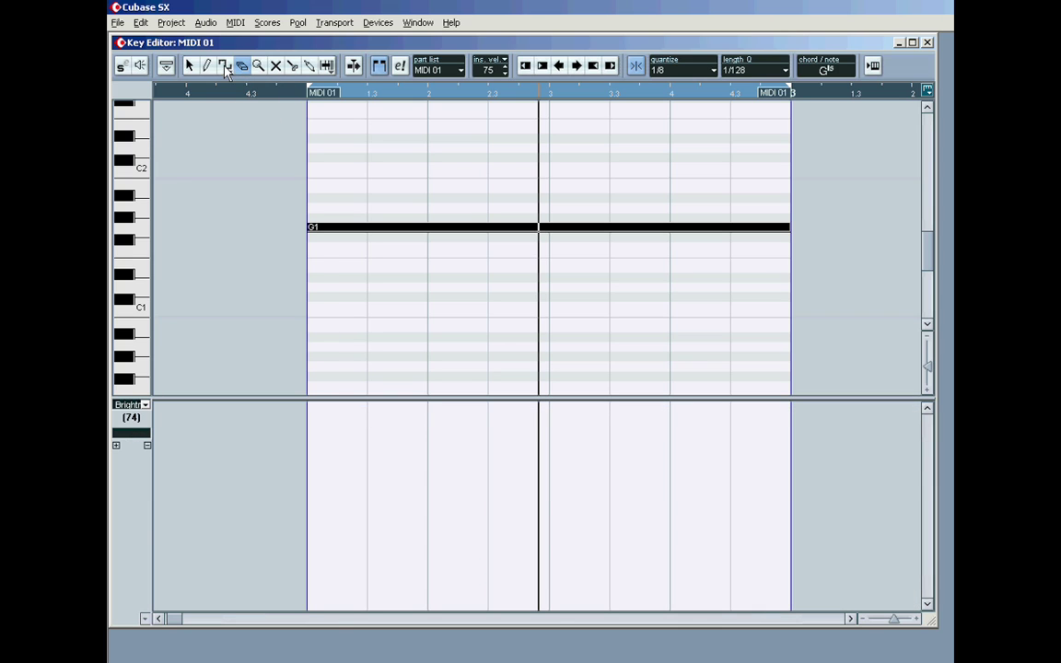
{"action": "left_click_drag", "start_coordinate": [314, 507], "coordinate": [745, 582]}
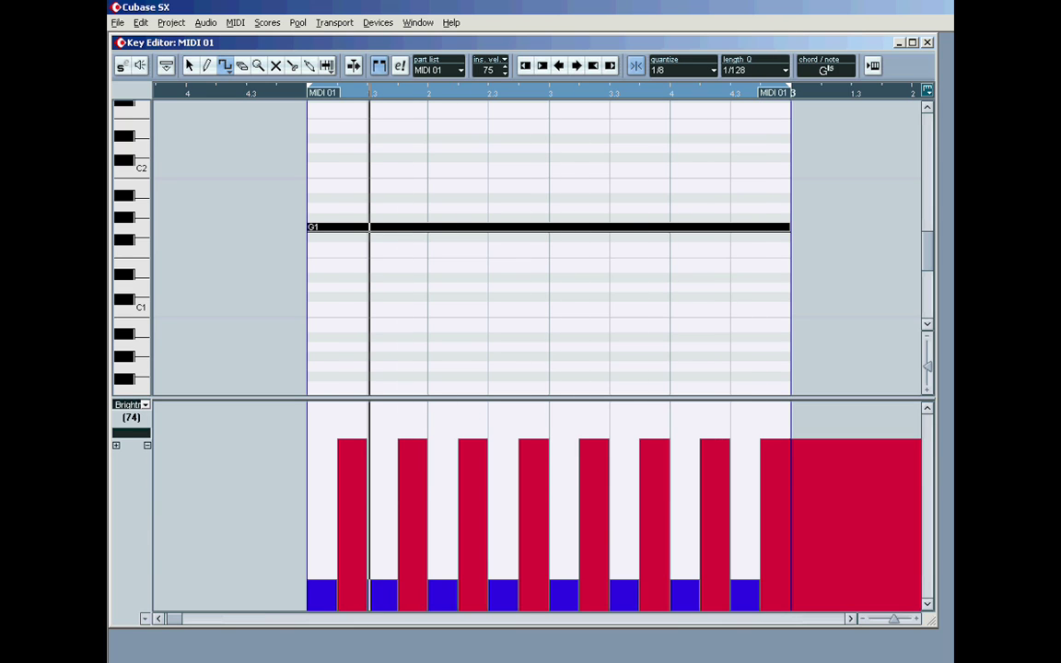
Clear the lane's events, switch it to Main Volume, and draw a square-wave volume pattern across the part
{"action": "left_click", "coordinate": [243, 68]}
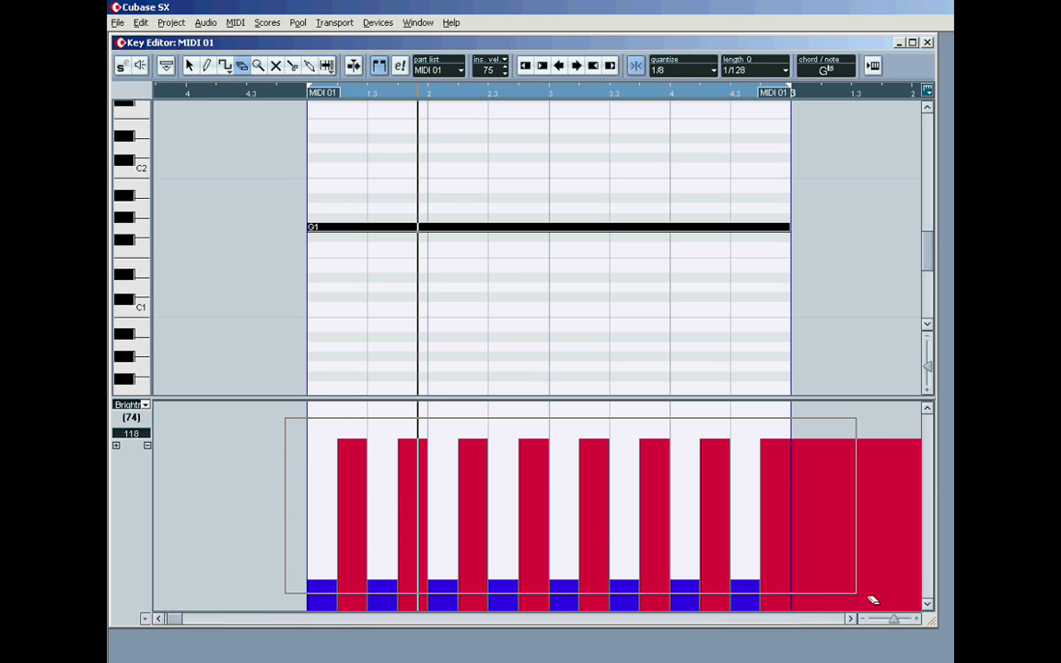
{"action": "left_click_drag", "start_coordinate": [290, 422], "coordinate": [871, 601]}
{"action": "key", "text": "Delete"}
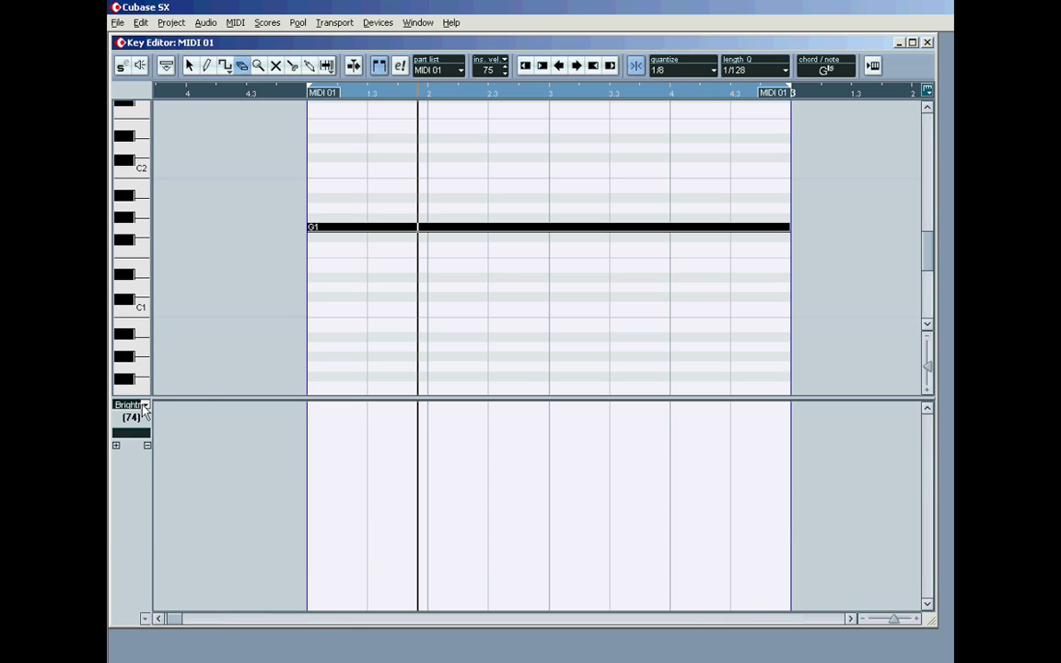
{"action": "left_click", "coordinate": [133, 405]}
{"action": "left_click", "coordinate": [169, 500]}
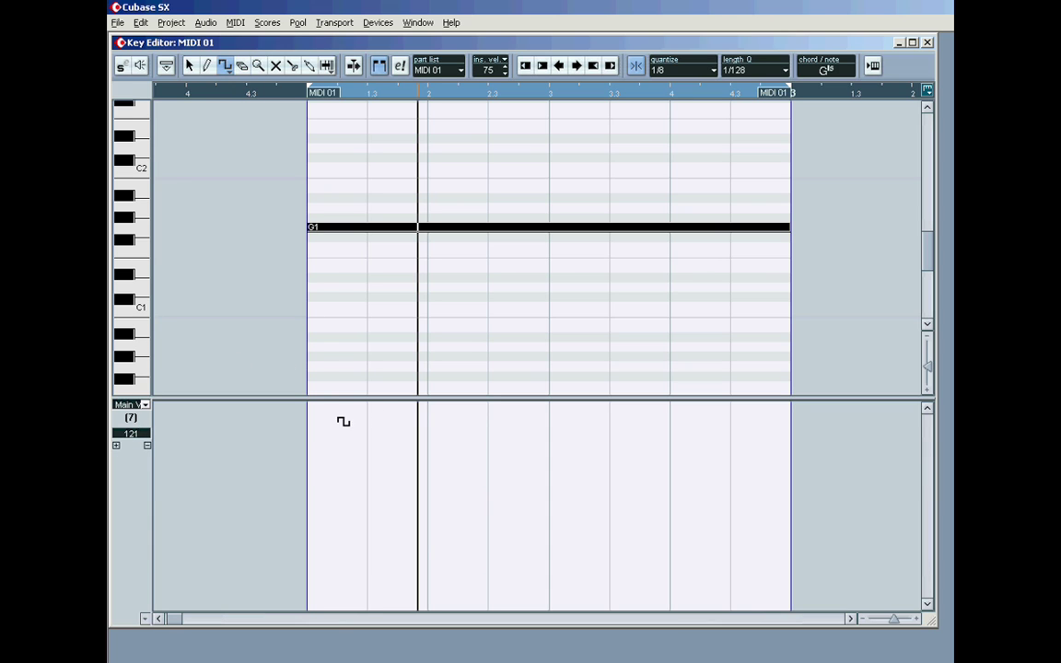
{"action": "mouse_move", "coordinate": [316, 448]}
{"action": "left_mouse_down"}
{"action": "mouse_move", "coordinate": [341, 417]}
{"action": "mouse_move", "coordinate": [757, 405]}
{"action": "left_mouse_up"}
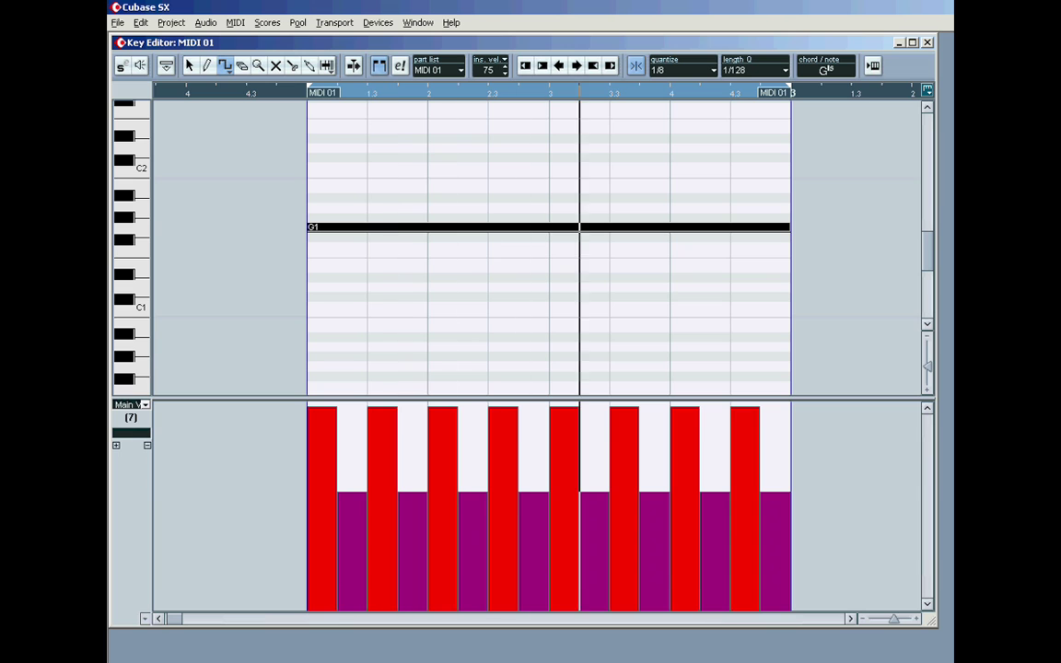
{"action": "key", "text": "space"}
{"action": "left_click", "coordinate": [873, 66]}
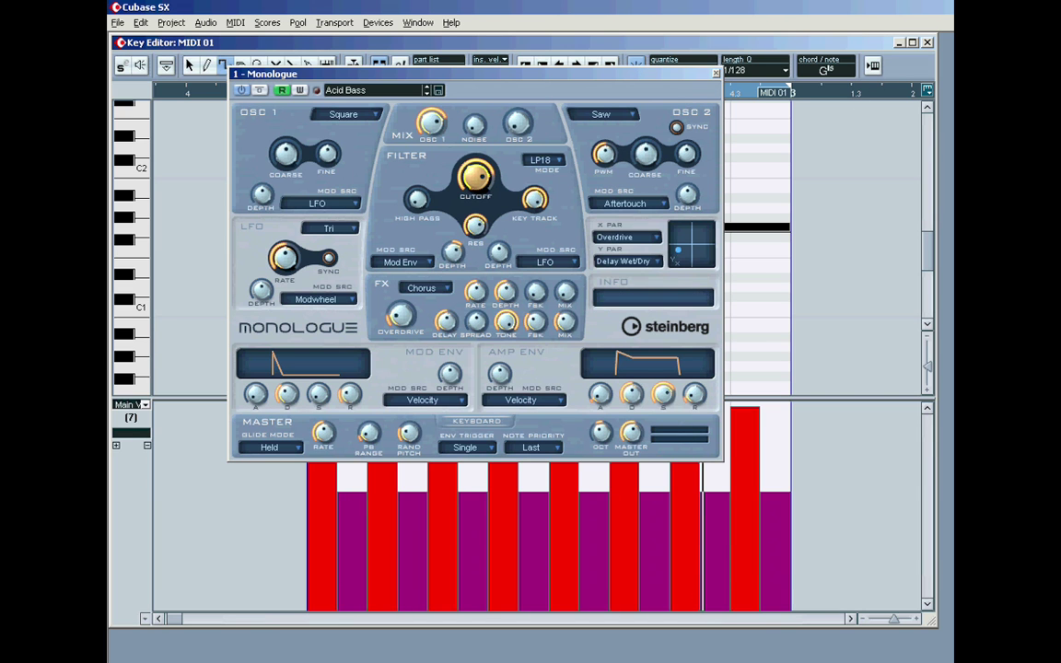
{"action": "key", "text": "space"}
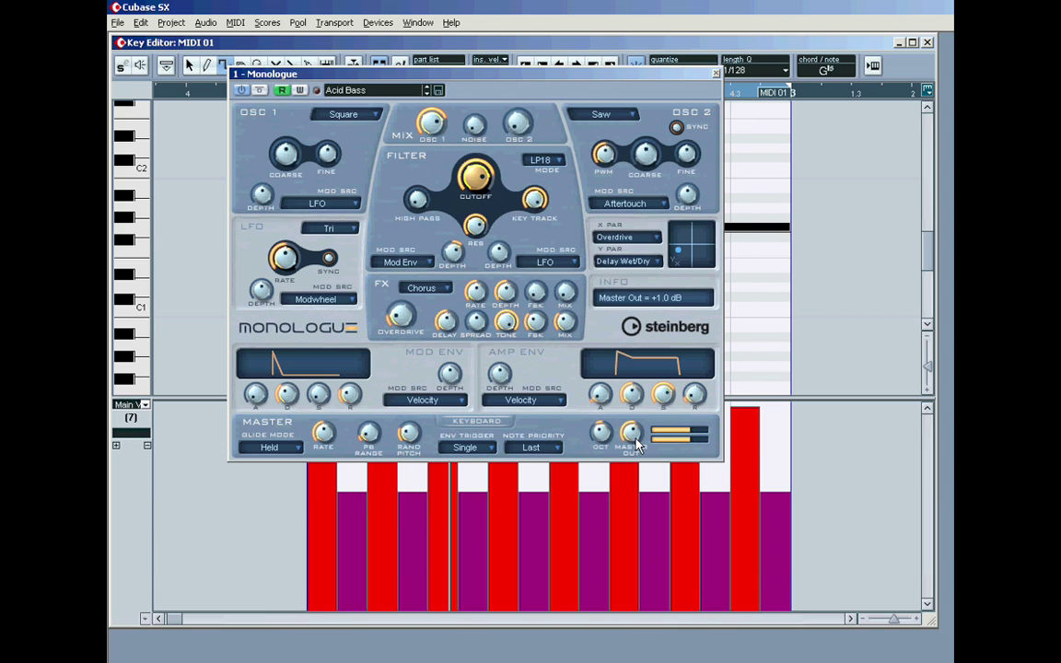
{"action": "left_click", "coordinate": [716, 73]}
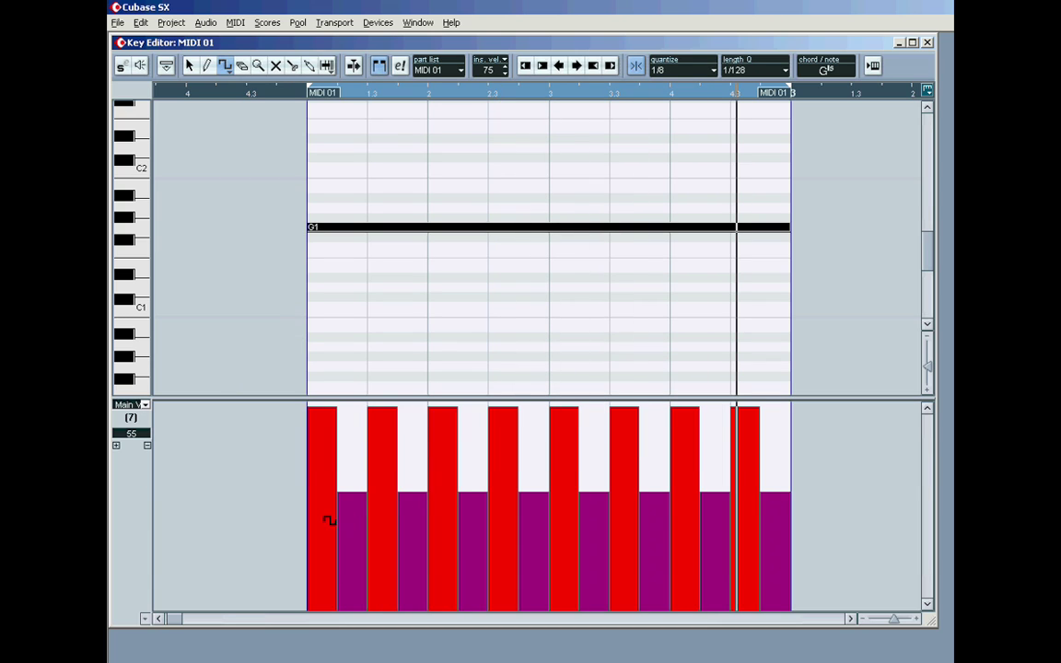
Redraw the Main Volume square wave with near-silent troughs and taller peaks, then audition it
{"action": "mouse_move", "coordinate": [314, 538]}
{"action": "left_mouse_down"}
{"action": "mouse_move", "coordinate": [482, 601]}
{"action": "mouse_move", "coordinate": [755, 609]}
{"action": "mouse_move", "coordinate": [746, 635]}
{"action": "left_mouse_up"}
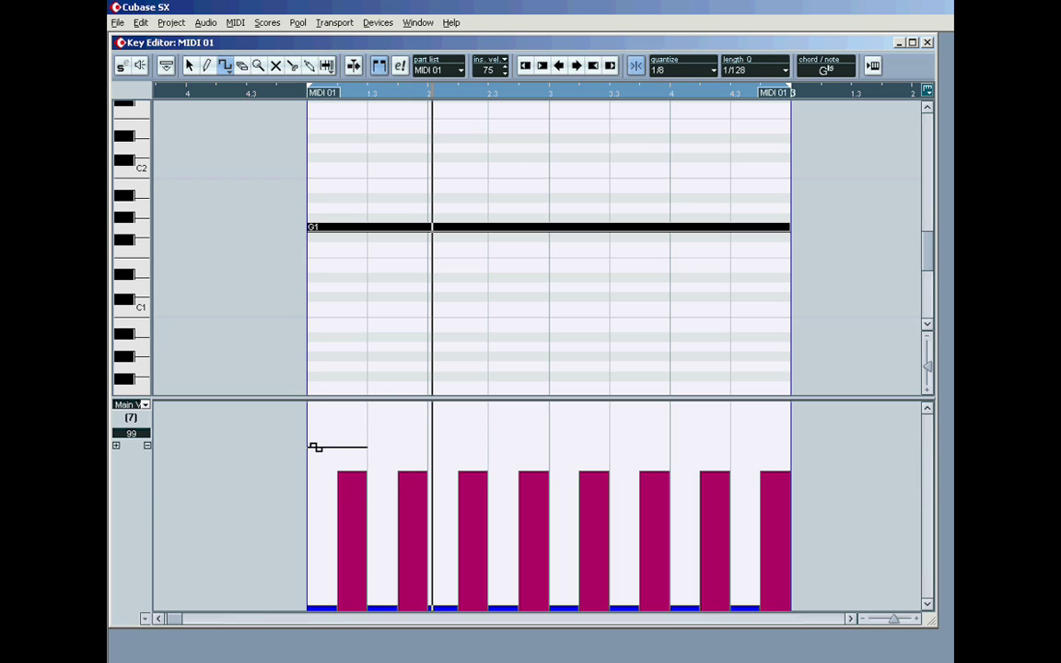
{"action": "left_click_drag", "start_coordinate": [313, 447], "coordinate": [315, 458]}
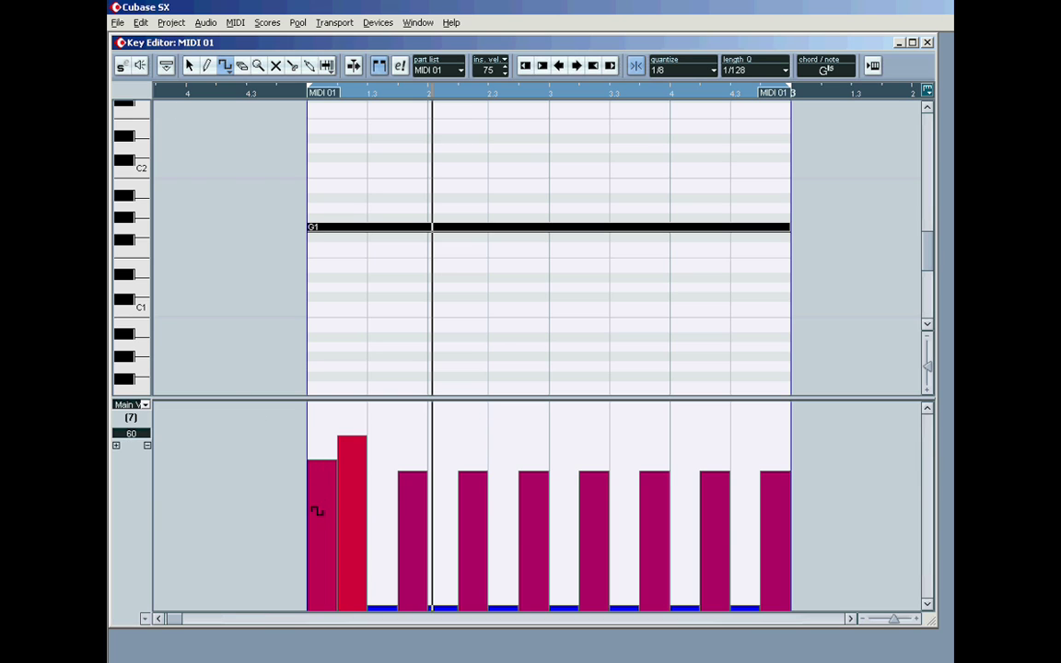
{"action": "mouse_move", "coordinate": [317, 512]}
{"action": "left_mouse_down"}
{"action": "mouse_move", "coordinate": [318, 435]}
{"action": "mouse_move", "coordinate": [734, 445]}
{"action": "mouse_move", "coordinate": [776, 439]}
{"action": "mouse_move", "coordinate": [776, 429]}
{"action": "left_mouse_up"}
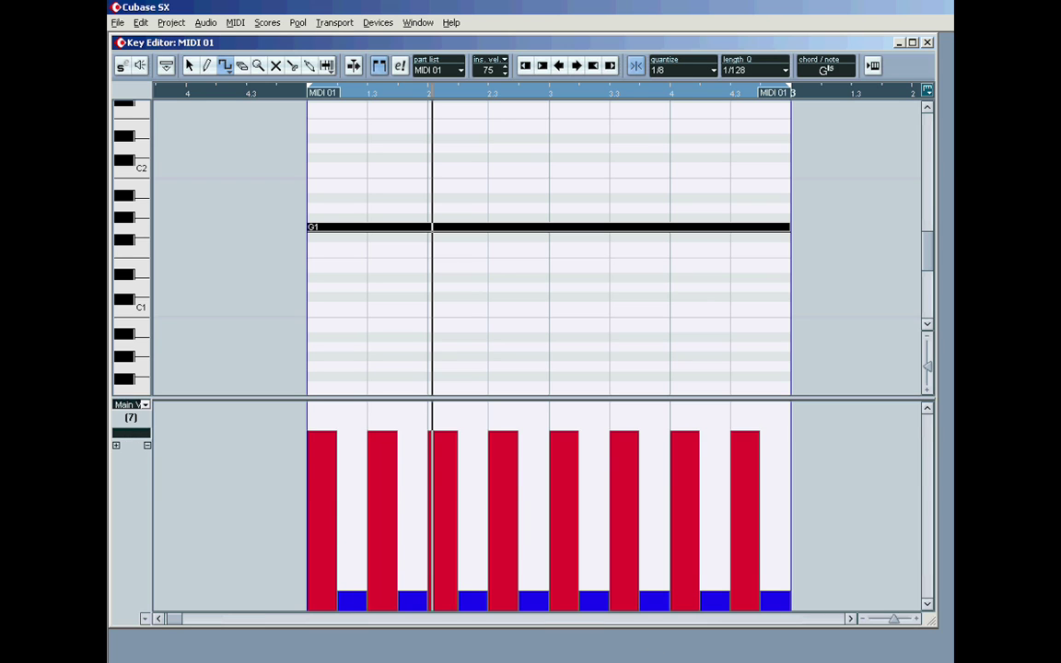
{"action": "key", "text": "space"}
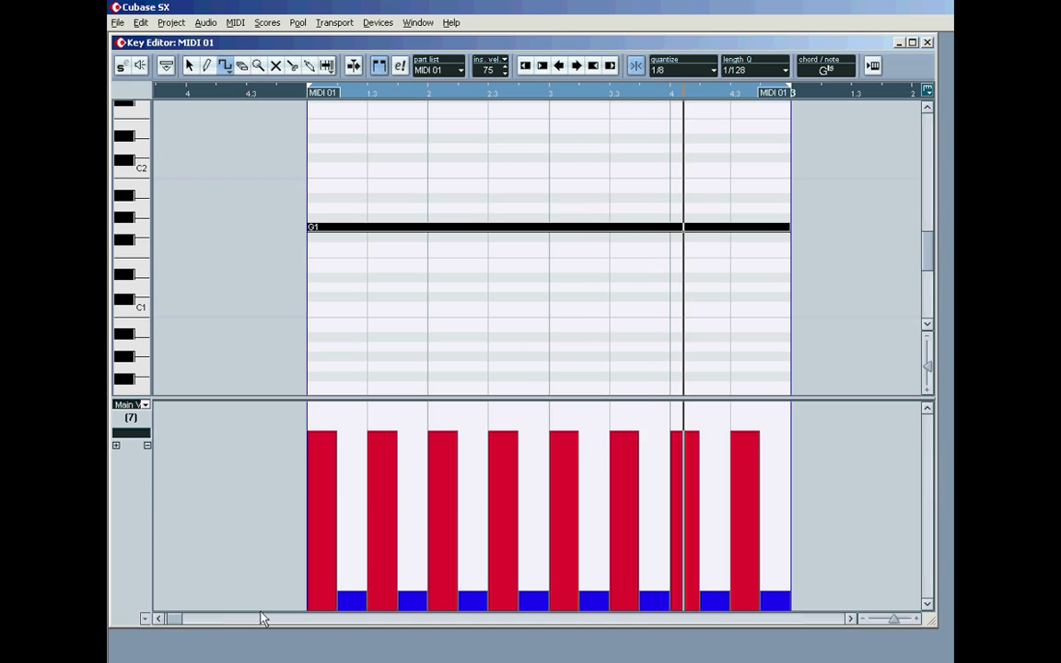
Switch the lane to Brightness, draw a rising straight-line ramp, then show Main Volume again
{"action": "left_click", "coordinate": [145, 406]}
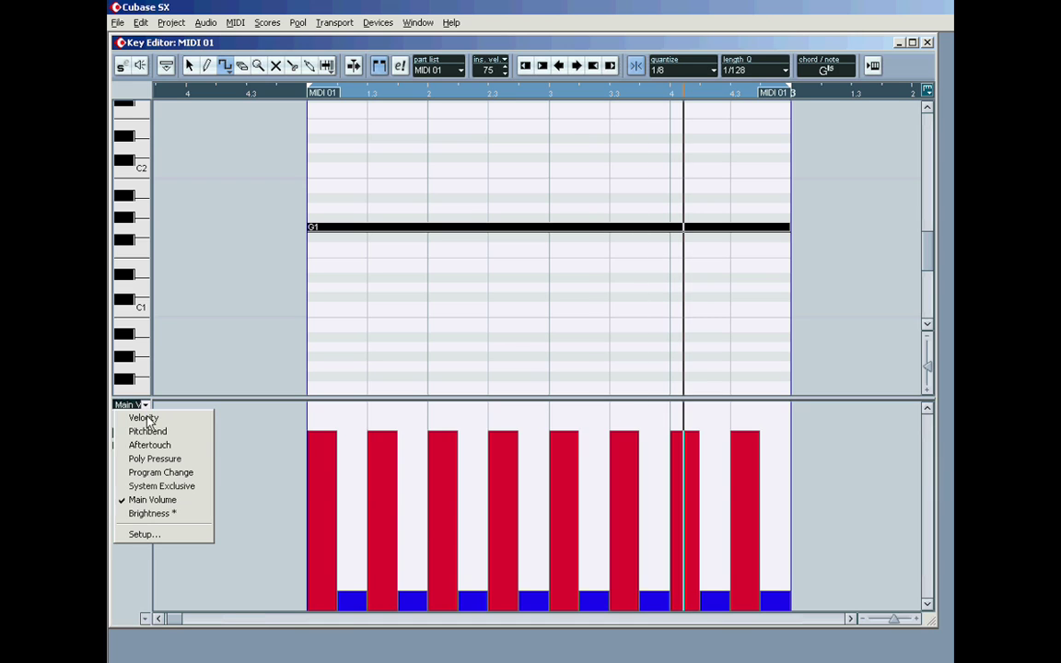
{"action": "left_click", "coordinate": [152, 512]}
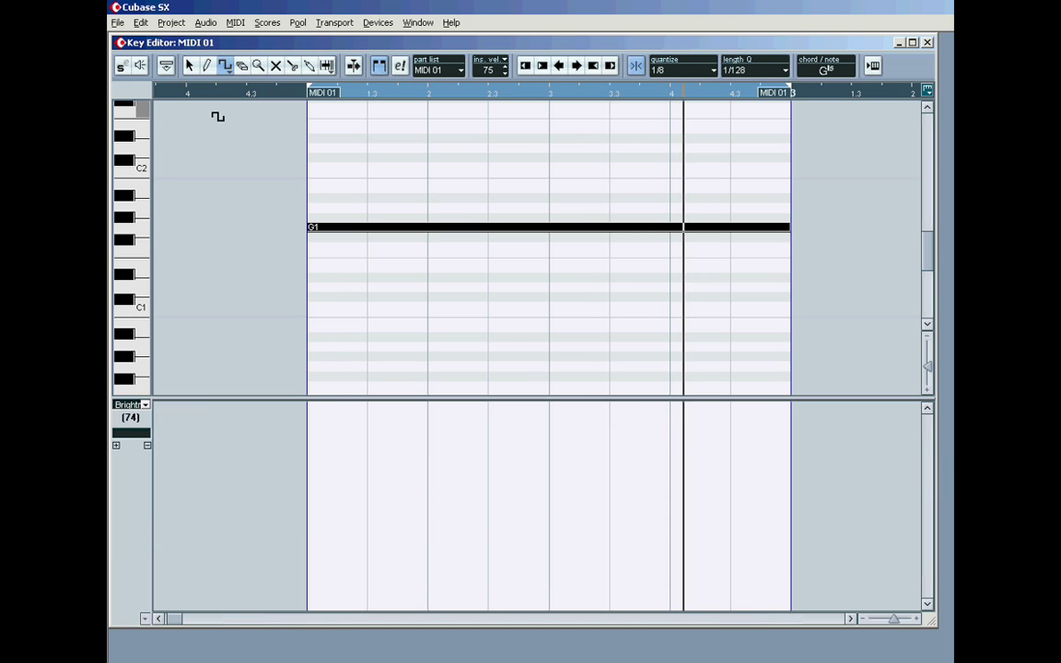
{"action": "left_click", "coordinate": [223, 74]}
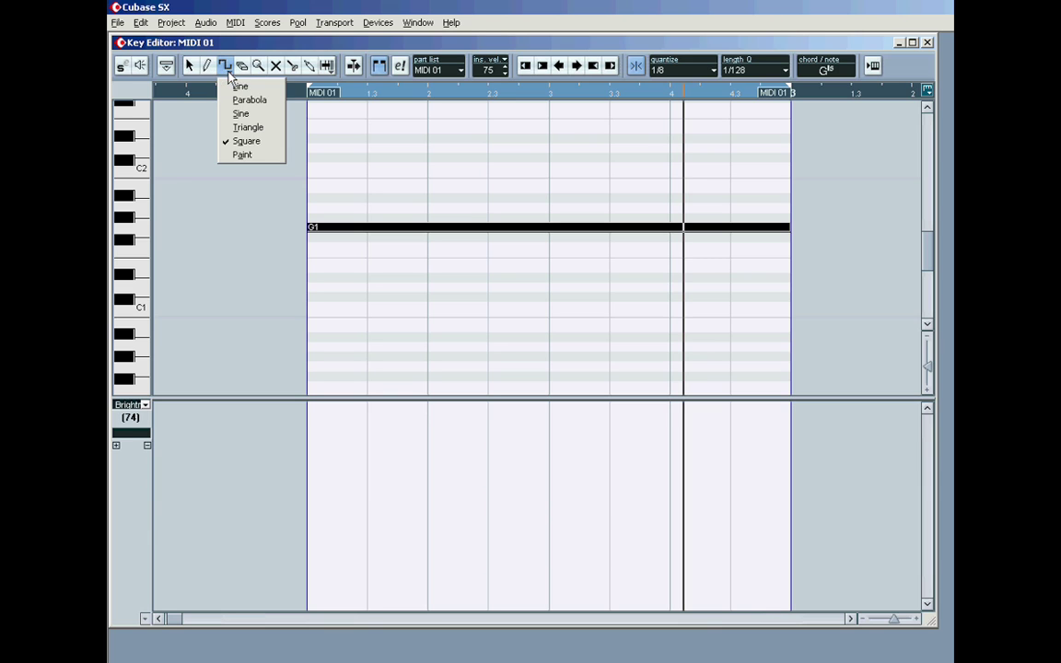
{"action": "left_click", "coordinate": [235, 86]}
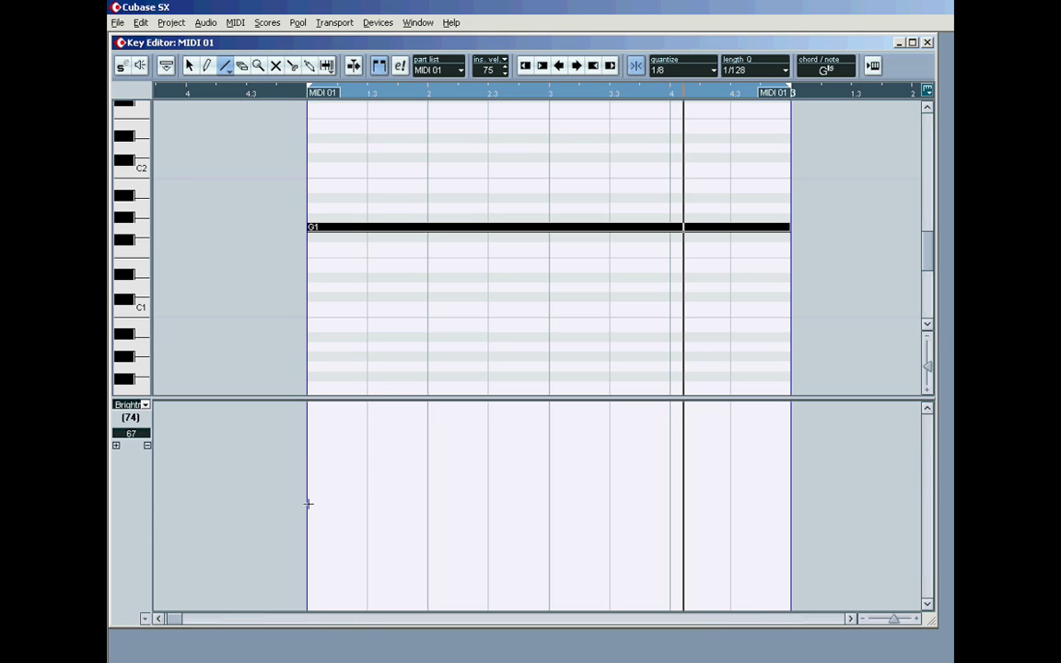
{"action": "mouse_move", "coordinate": [246, 533]}
{"action": "left_mouse_down"}
{"action": "mouse_move", "coordinate": [490, 504]}
{"action": "mouse_move", "coordinate": [698, 428]}
{"action": "mouse_move", "coordinate": [788, 416]}
{"action": "left_mouse_up"}
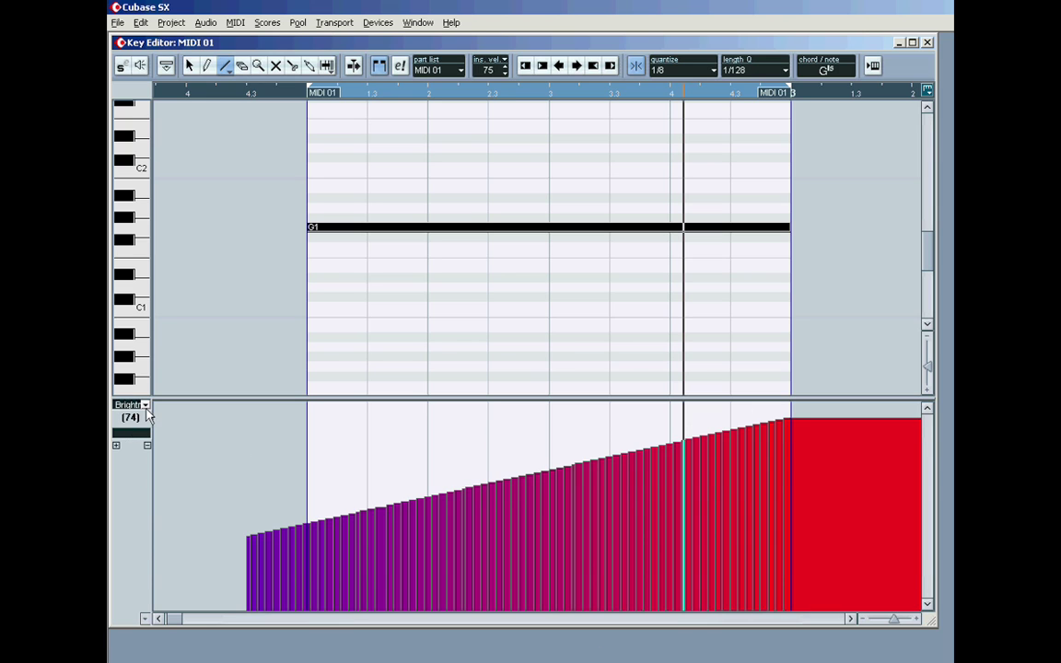
{"action": "left_click", "coordinate": [146, 405]}
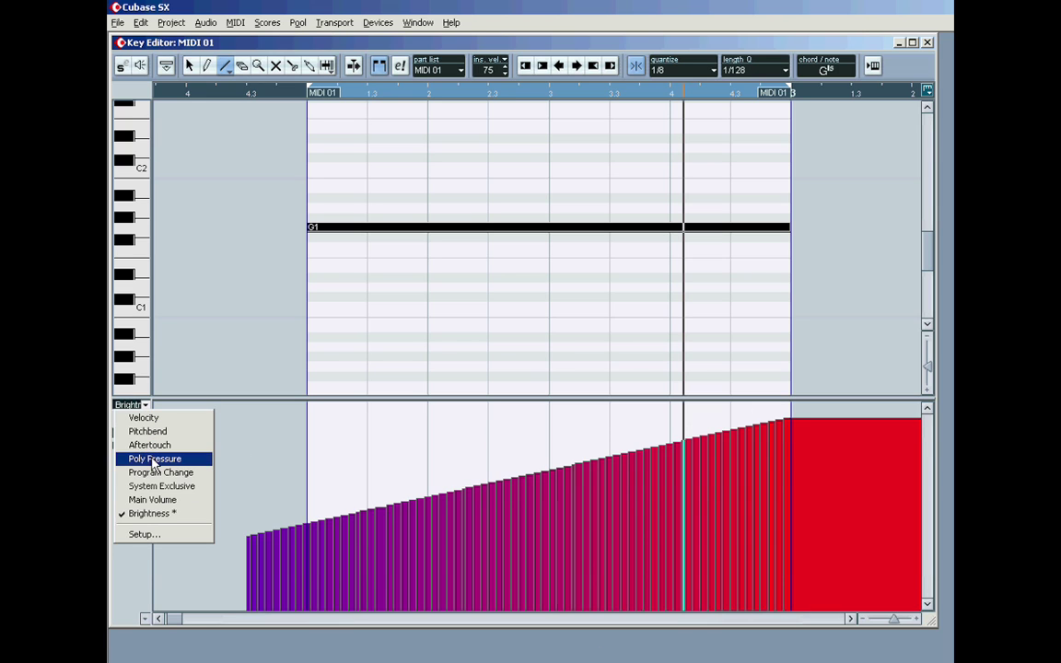
{"action": "left_click", "coordinate": [153, 500]}
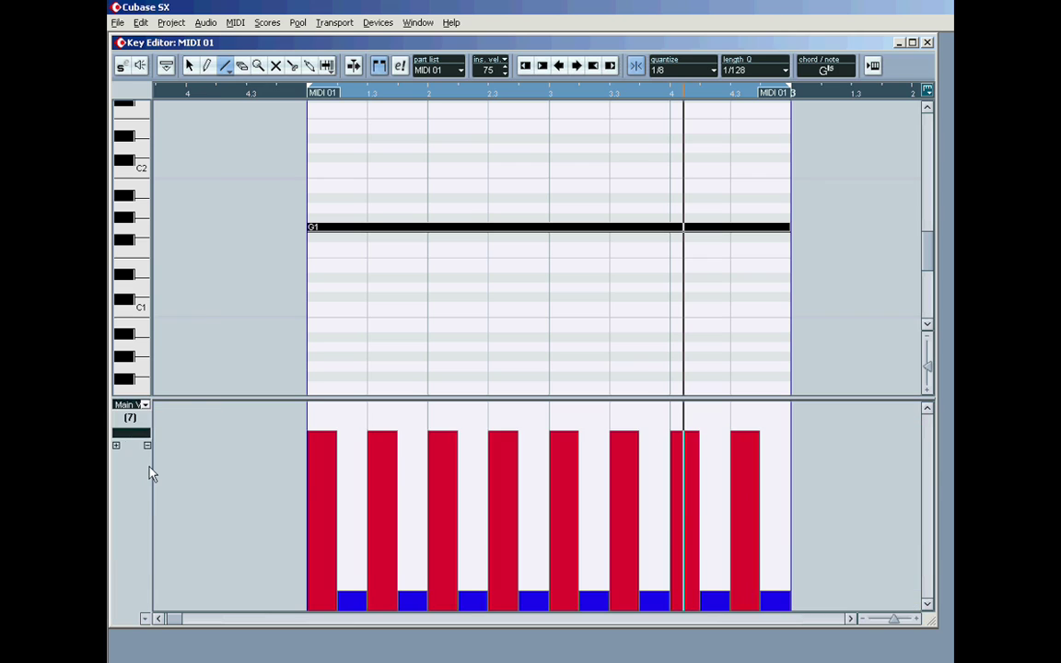
Add a second controller lane set to Brightness and resize the note grid and both lanes
{"action": "left_click_drag", "start_coordinate": [188, 397], "coordinate": [199, 291]}
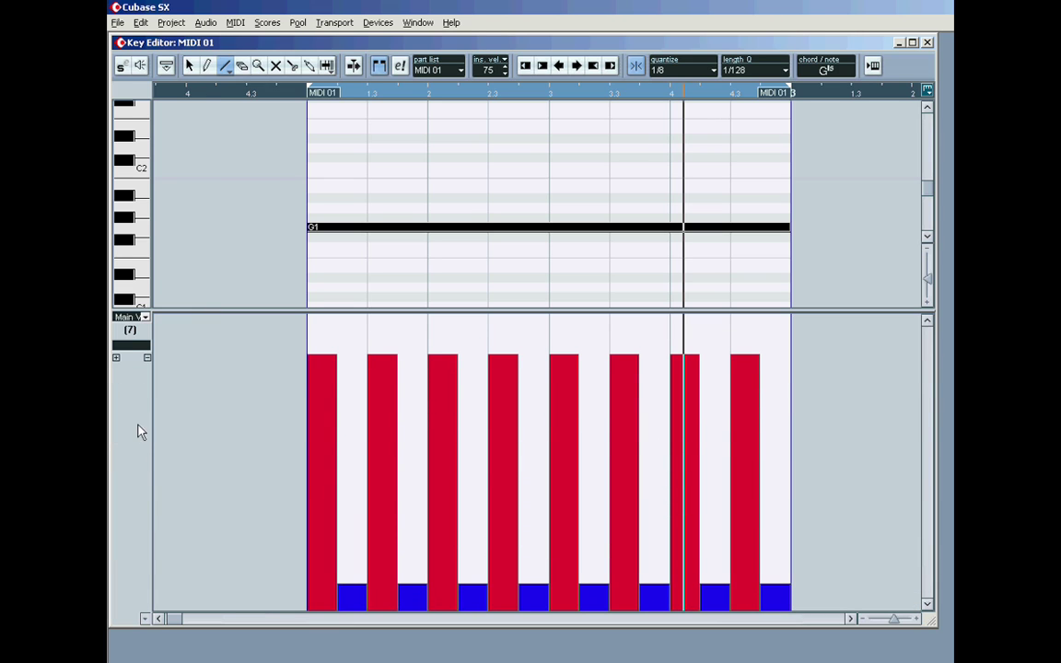
{"action": "left_click", "coordinate": [116, 358]}
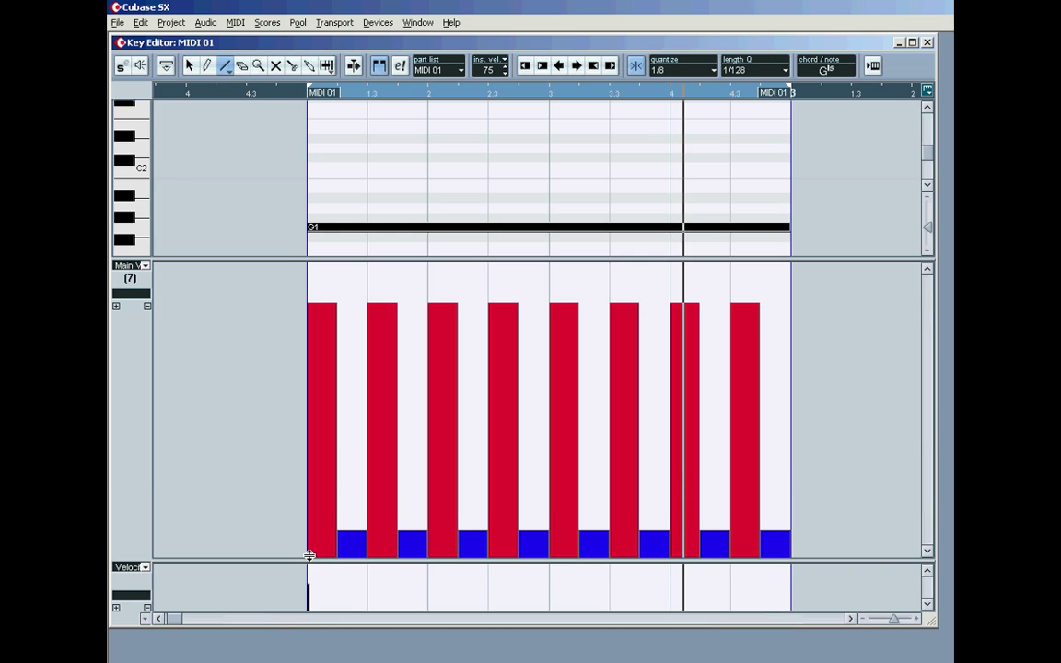
{"action": "left_click_drag", "start_coordinate": [310, 556], "coordinate": [313, 478]}
{"action": "left_click_drag", "start_coordinate": [454, 181], "coordinate": [445, 353]}
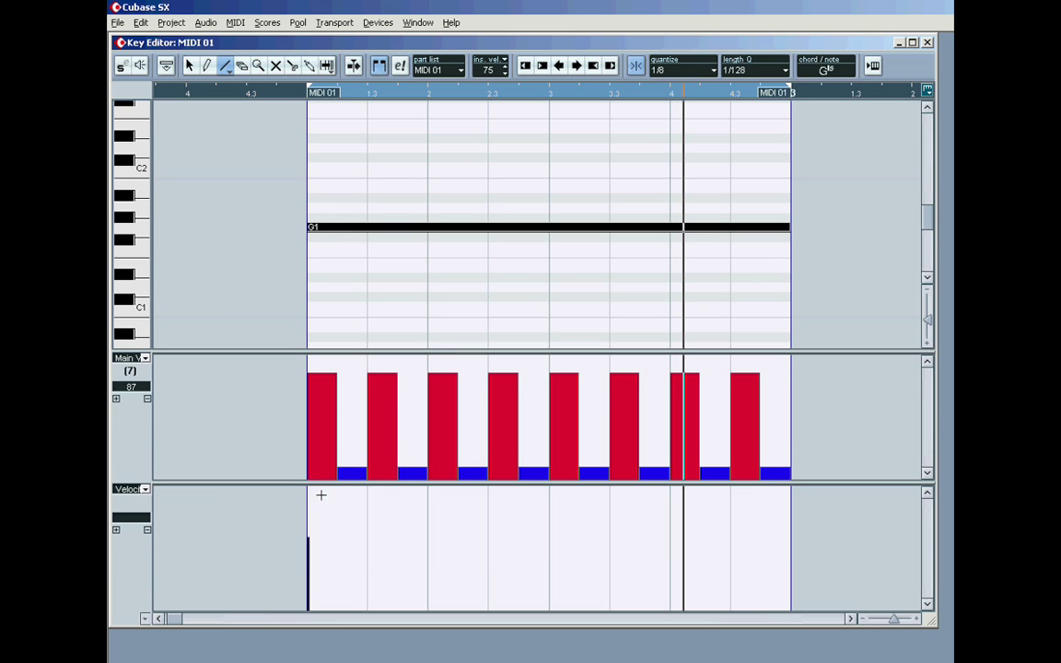
{"action": "left_click", "coordinate": [146, 490]}
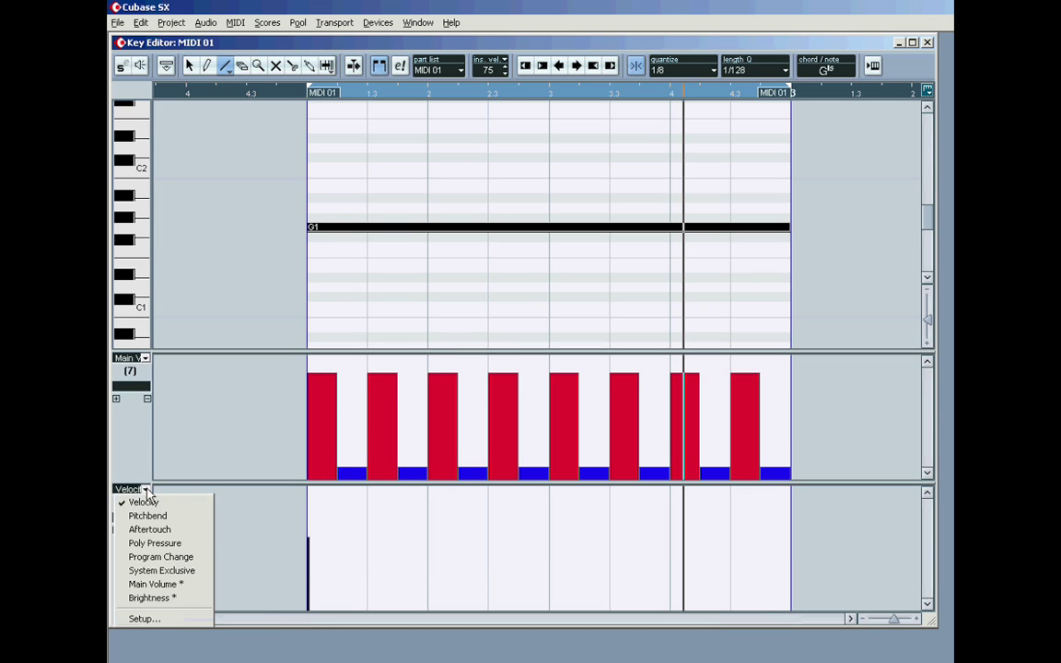
{"action": "left_click", "coordinate": [161, 598]}
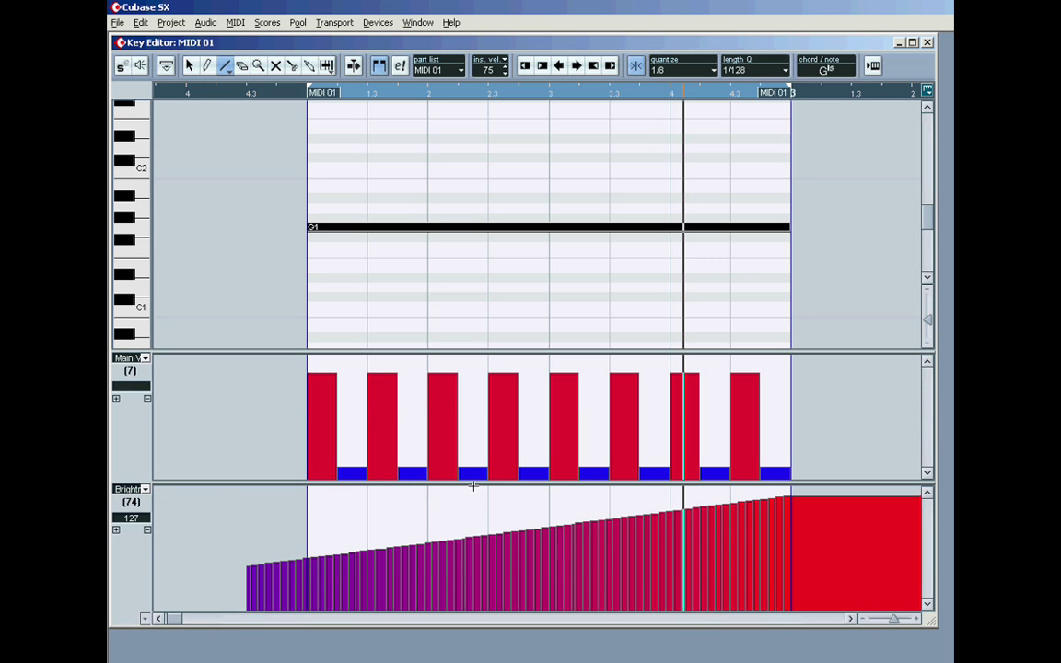
{"action": "left_click_drag", "start_coordinate": [472, 483], "coordinate": [472, 471]}
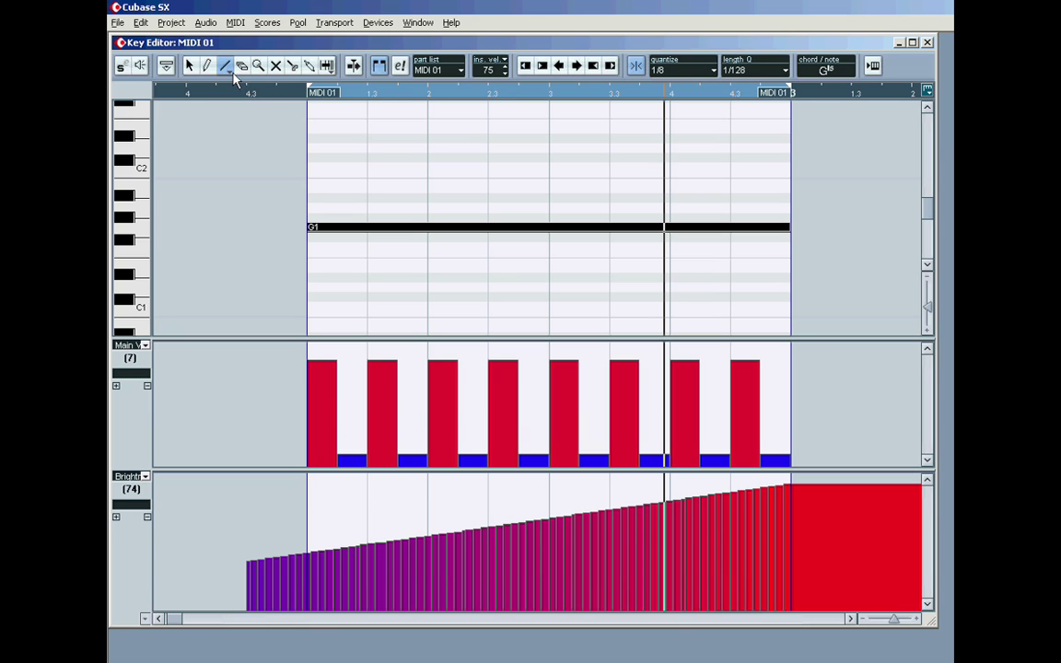
Draw a sine wave into the Main Volume lane and play it back
{"action": "left_click", "coordinate": [225, 66]}
{"action": "left_click", "coordinate": [235, 110]}
{"action": "left_click_drag", "start_coordinate": [316, 395], "coordinate": [741, 438]}
{"action": "key", "text": "space"}
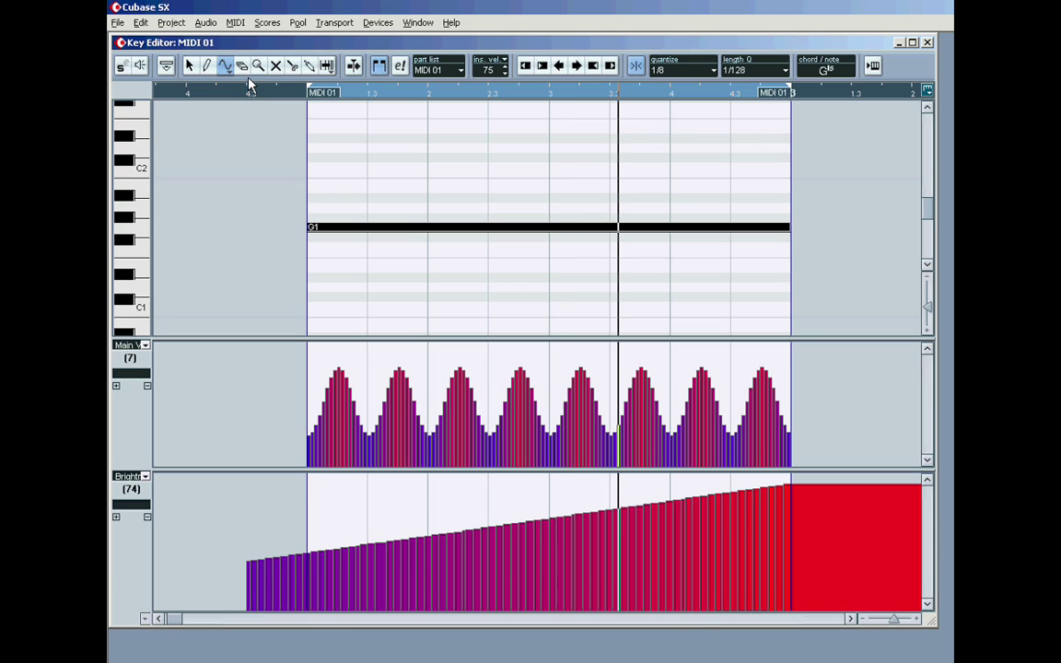
Redraw the Main Volume lane as an eight-peak triangle wave across the whole part
{"action": "left_click", "coordinate": [225, 67]}
{"action": "left_click", "coordinate": [246, 125]}
{"action": "left_click_drag", "start_coordinate": [314, 395], "coordinate": [777, 356]}
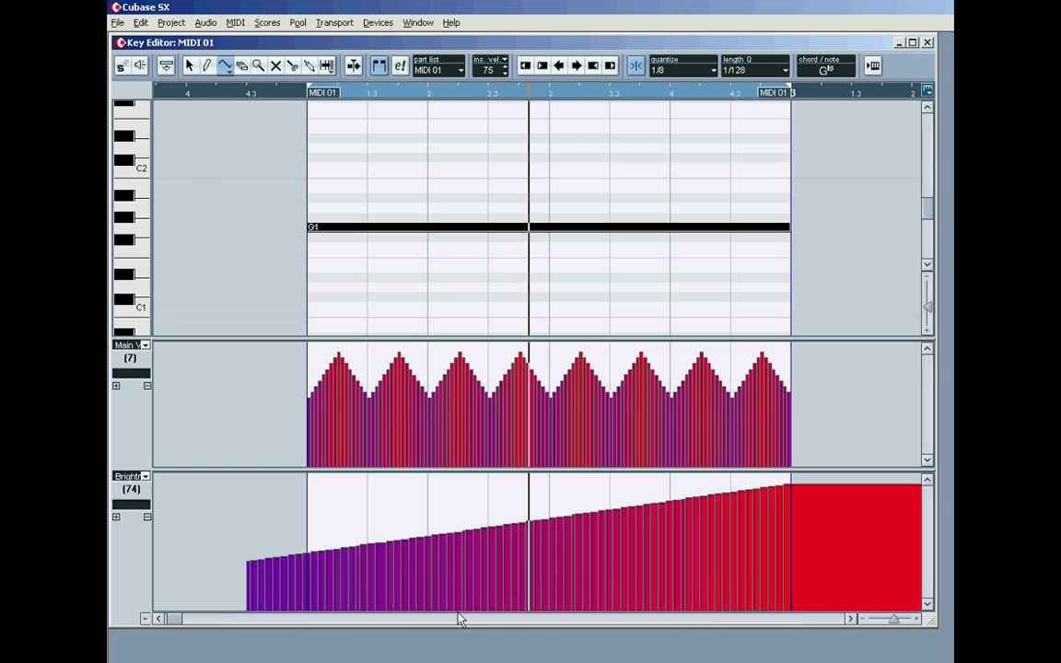
Enlarge the Brightness lane and add a third lane showing Velocity below it
{"action": "left_click_drag", "start_coordinate": [385, 470], "coordinate": [387, 412]}
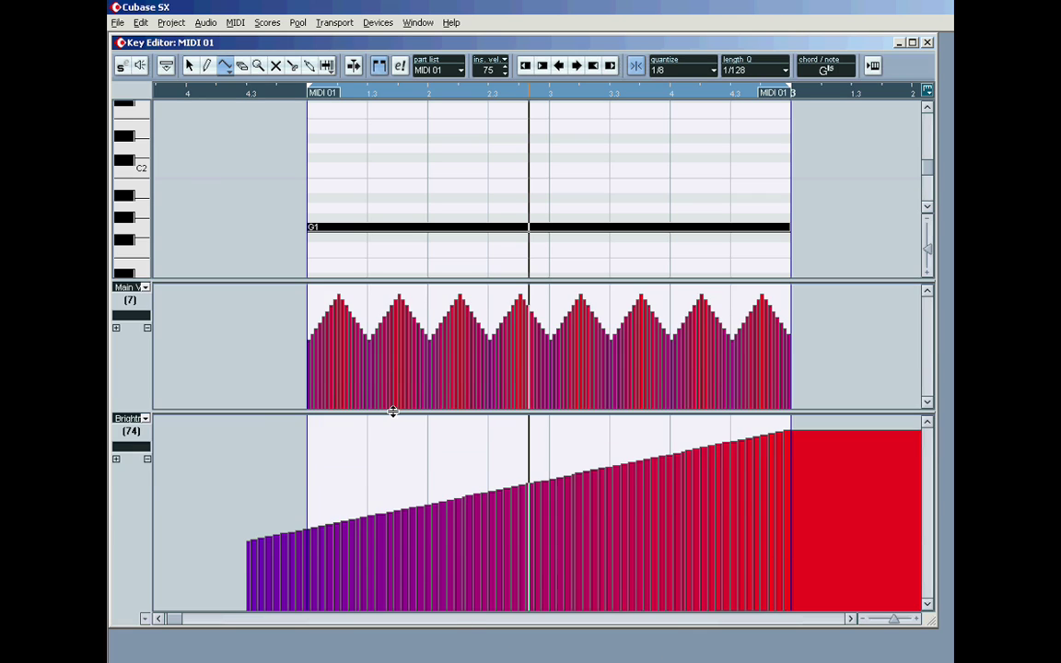
{"action": "left_click", "coordinate": [116, 459]}
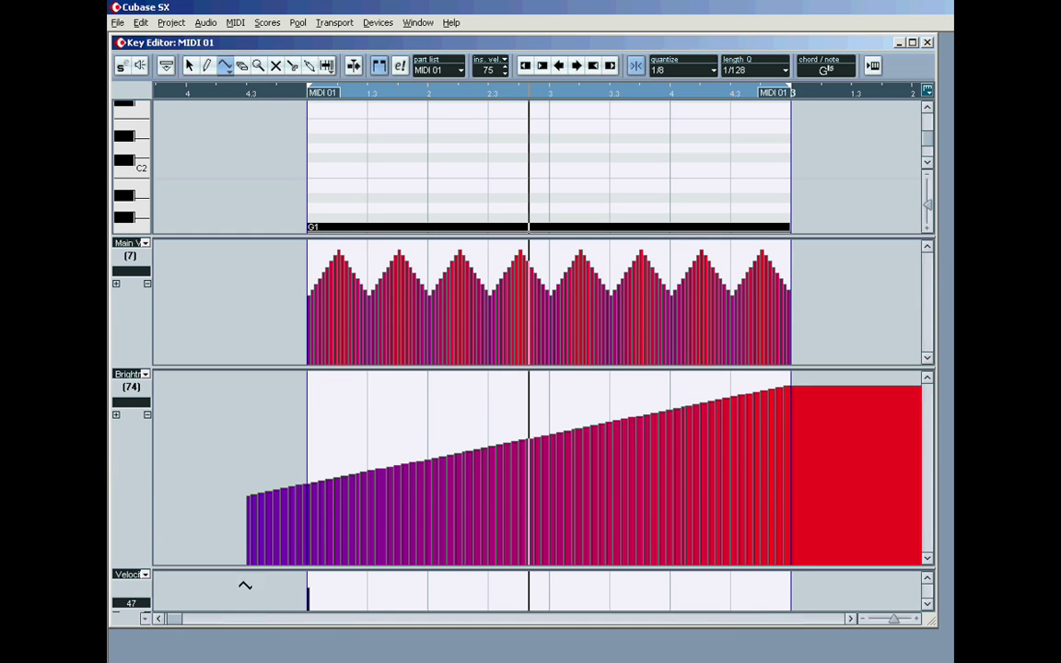